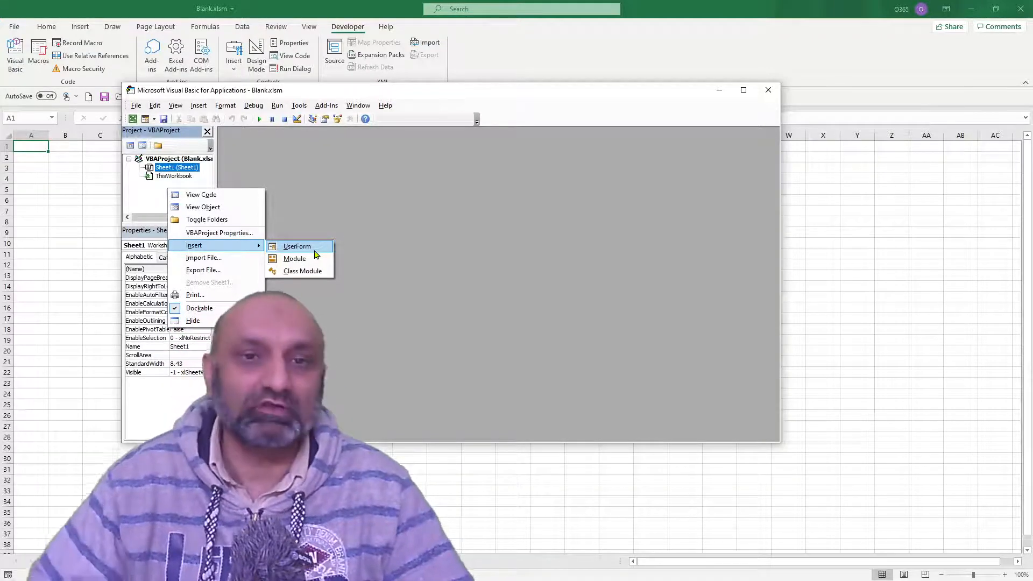
- Insert a UserForm into the VBA project and enlarge it to a height of about 247.5
{"action": "left_click", "coordinate": [317, 255]}
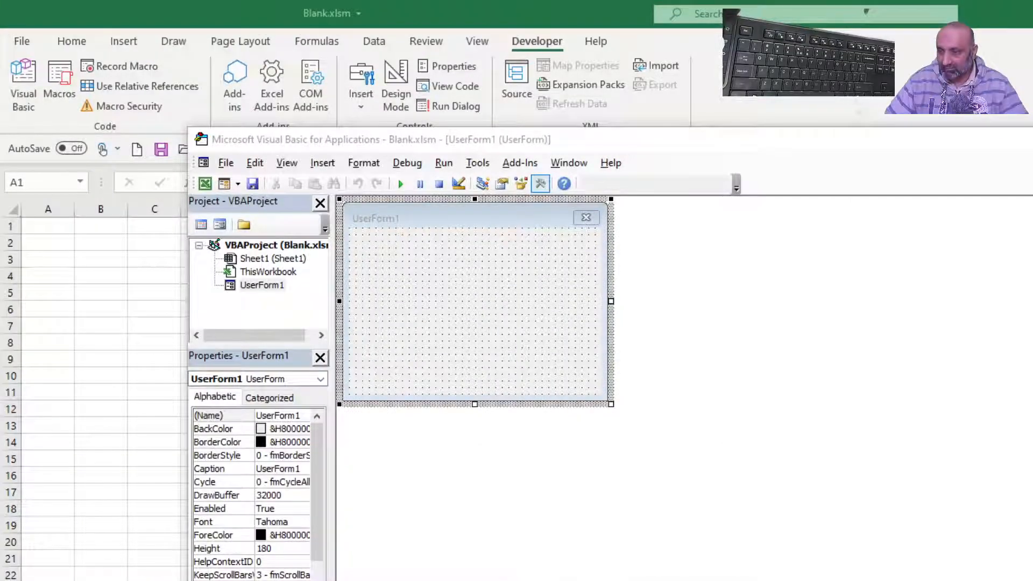
{"action": "left_click_drag", "start_coordinate": [983, 144], "coordinate": [945, 136]}
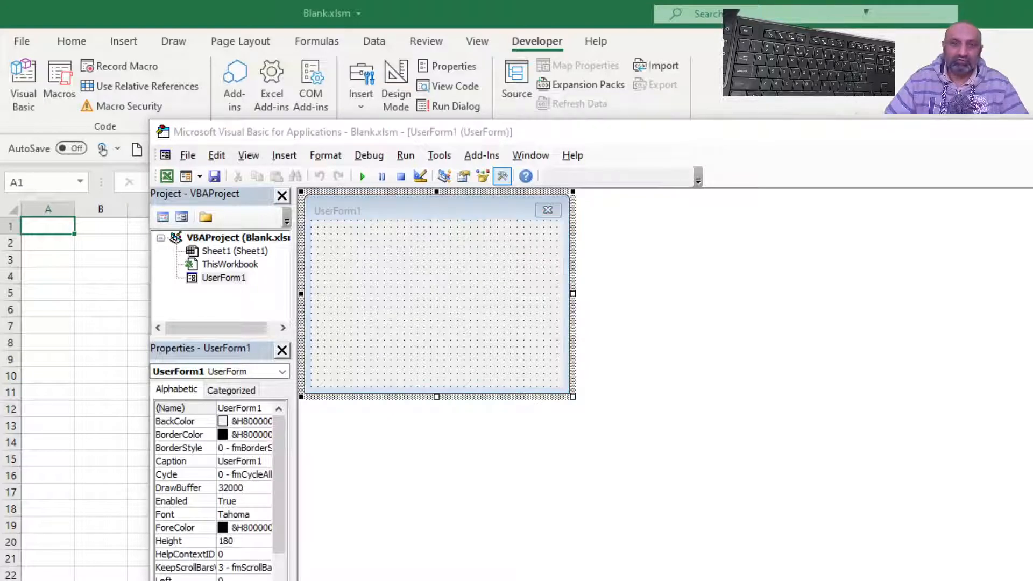
{"action": "left_click_drag", "start_coordinate": [1030, 251], "coordinate": [810, 251]}
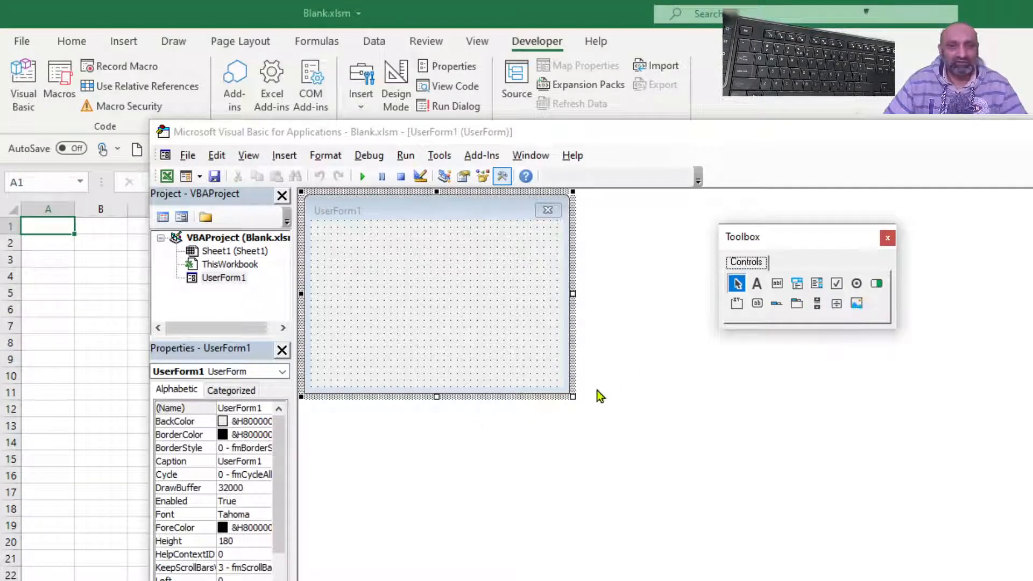
{"action": "left_click_drag", "start_coordinate": [572, 397], "coordinate": [686, 472]}
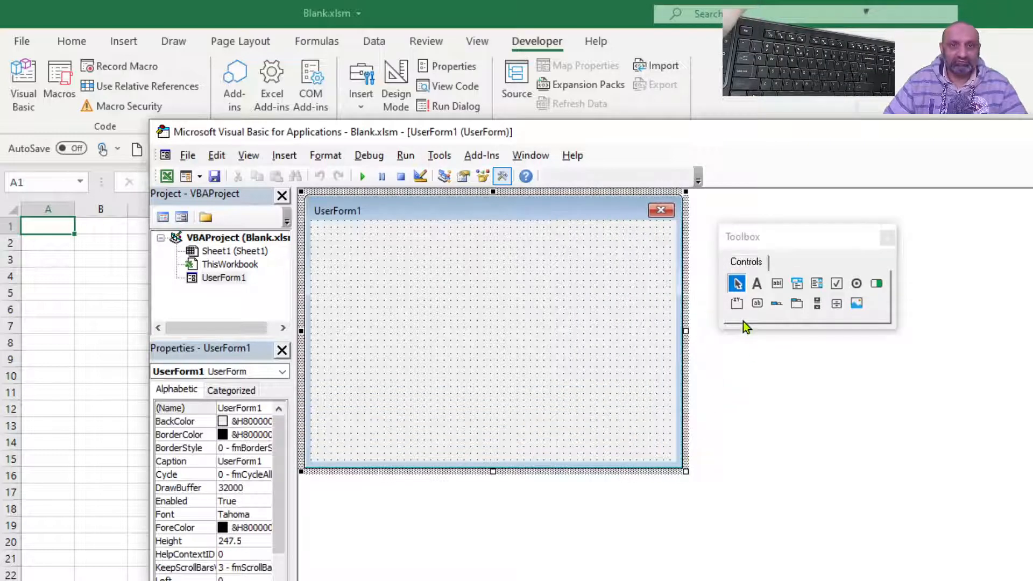
- Draw a TabStrip about 54 high in the form's upper part and a MultiPage about 66 high beneath it
{"action": "left_click", "coordinate": [777, 303]}
{"action": "mouse_move", "coordinate": [334, 237]}
{"action": "left_mouse_down"}
{"action": "mouse_move", "coordinate": [576, 288]}
{"action": "mouse_move", "coordinate": [565, 298]}
{"action": "mouse_move", "coordinate": [572, 303]}
{"action": "left_mouse_up"}
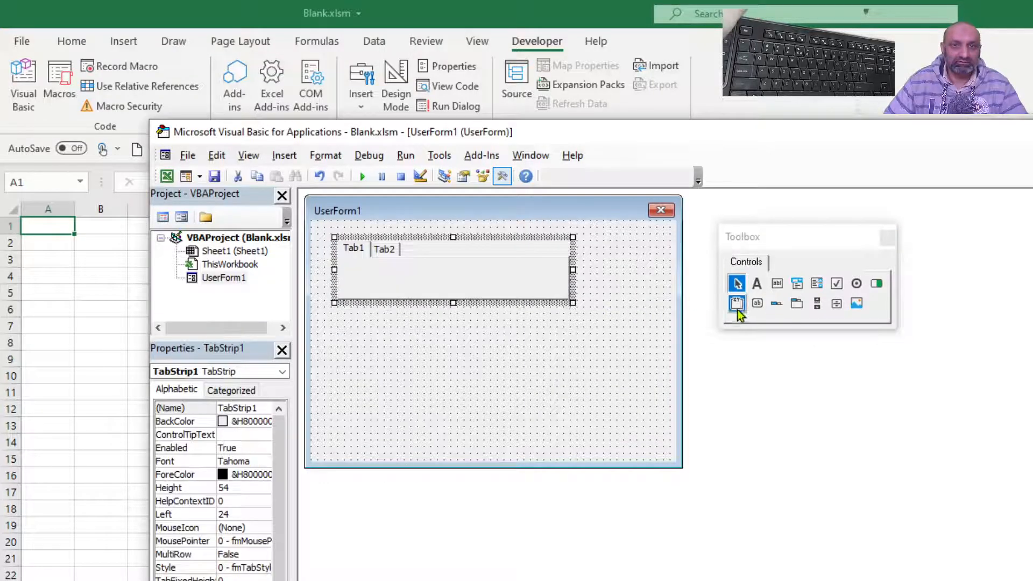
{"action": "left_click", "coordinate": [797, 303]}
{"action": "left_click_drag", "start_coordinate": [332, 326], "coordinate": [568, 400]}
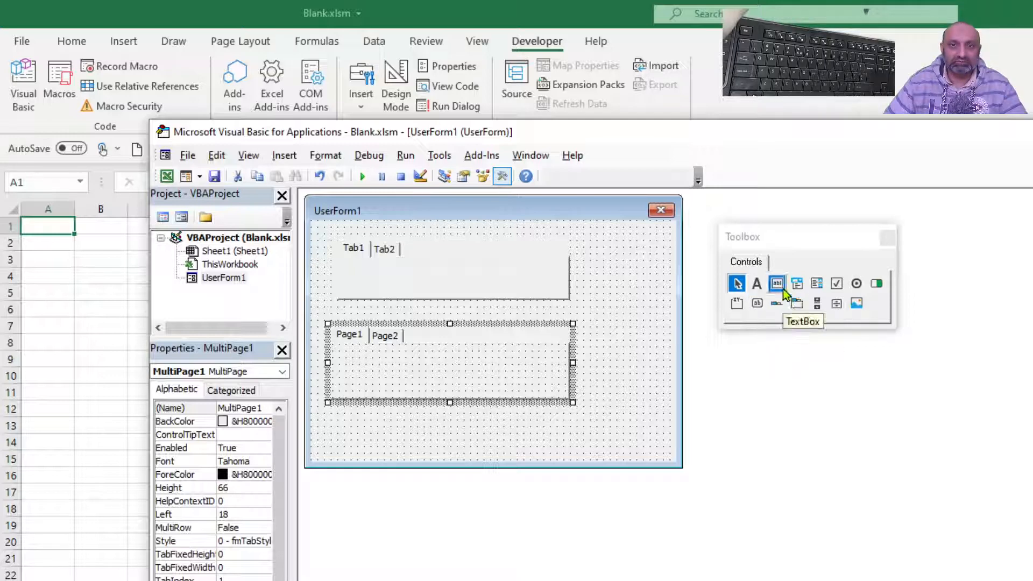
- Draw a ToggleButton about 66 high beside the TabStrip and a CommandButton about 60 high below it
{"action": "left_click", "coordinate": [873, 286]}
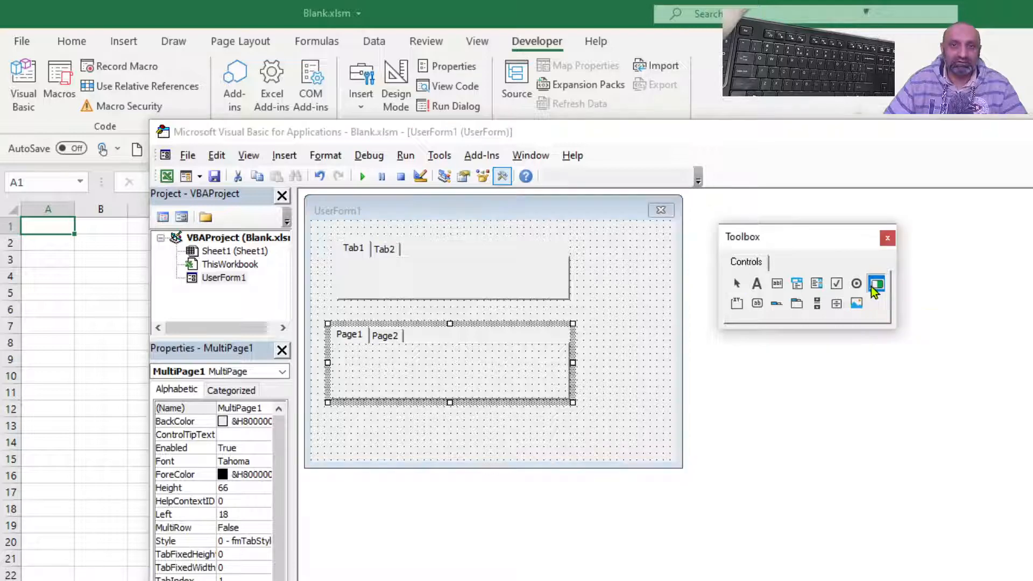
{"action": "left_click_drag", "start_coordinate": [617, 261], "coordinate": [659, 336]}
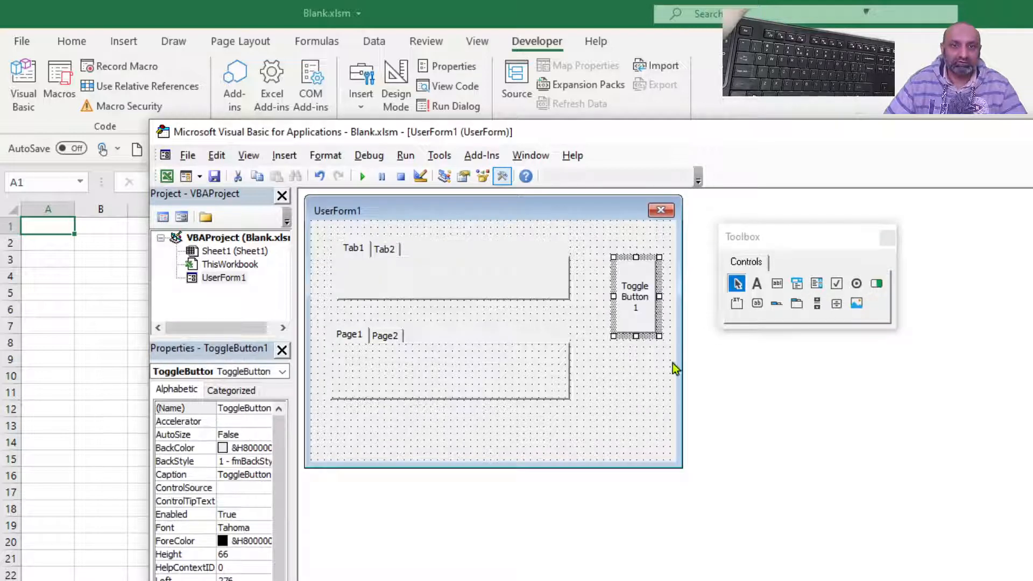
{"action": "left_click", "coordinate": [760, 307]}
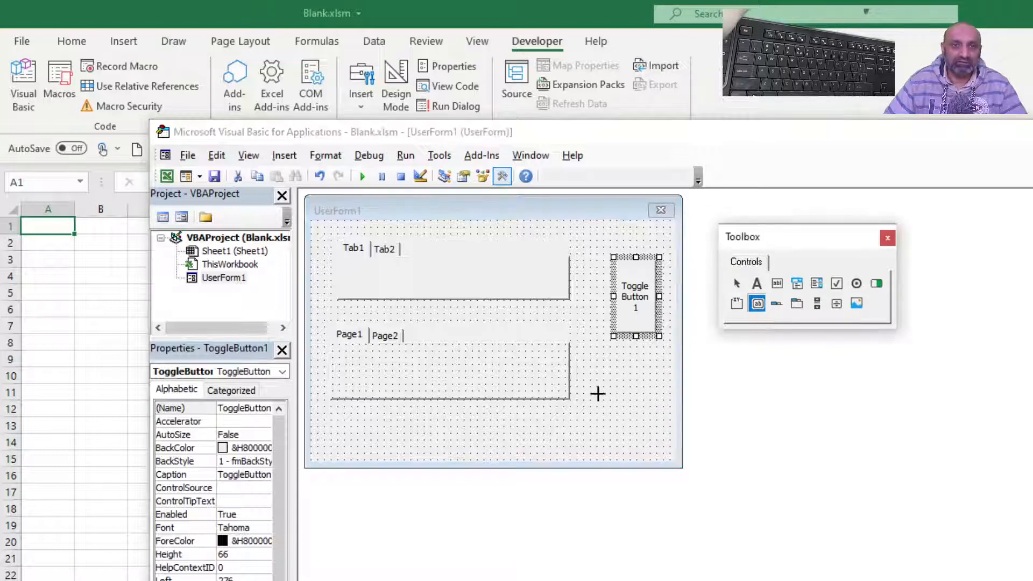
{"action": "left_click_drag", "start_coordinate": [606, 370], "coordinate": [652, 442]}
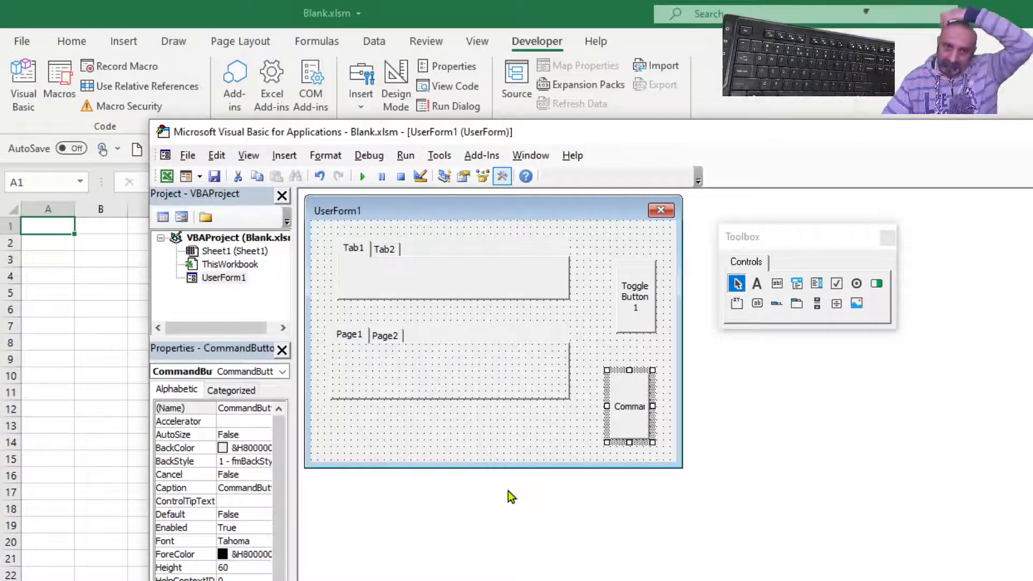
{"action": "left_click", "coordinate": [498, 451]}
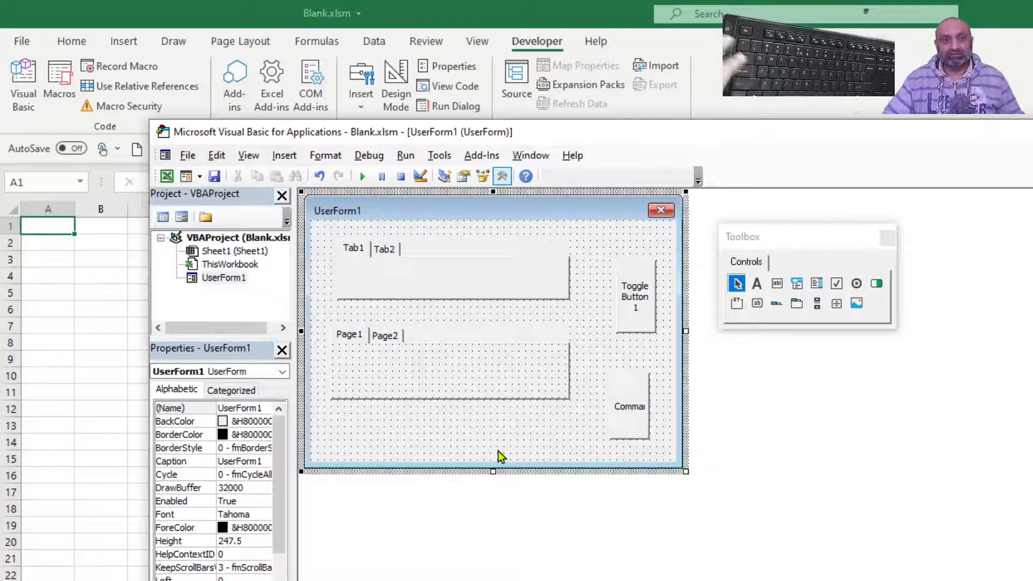
- Add two new pages to the MultiPage control after Page2
{"action": "left_click", "coordinate": [394, 333]}
{"action": "right_click", "coordinate": [395, 333]}
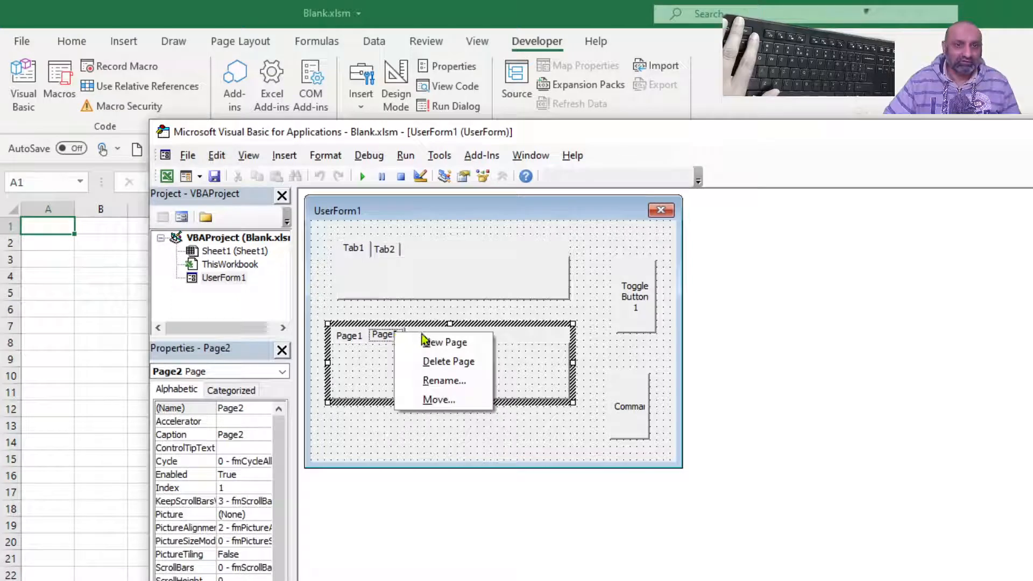
{"action": "left_click", "coordinate": [445, 342]}
{"action": "right_click", "coordinate": [460, 339]}
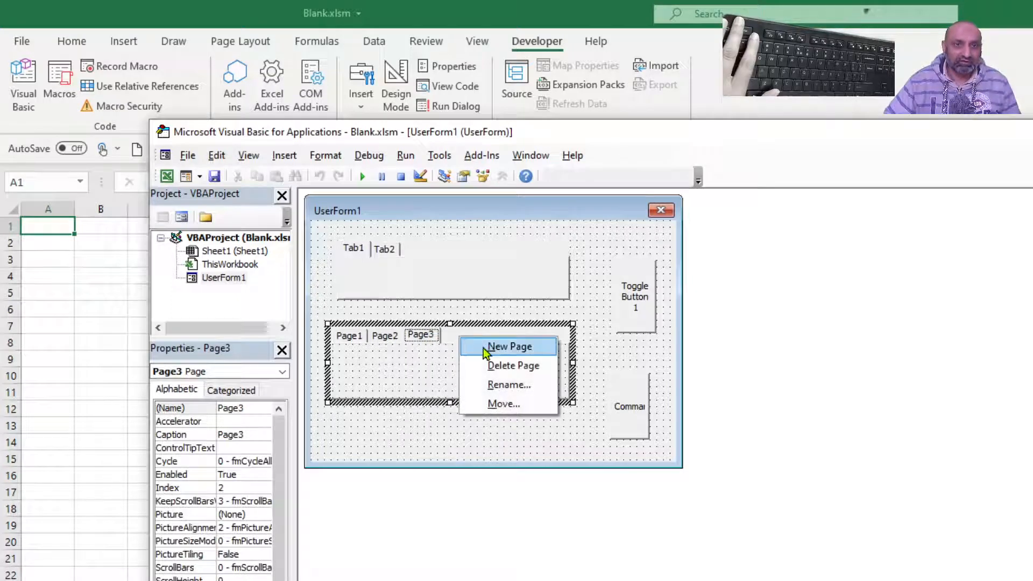
{"action": "left_click", "coordinate": [483, 348]}
- Add a third tab to the TabStrip control
{"action": "right_click", "coordinate": [418, 246]}
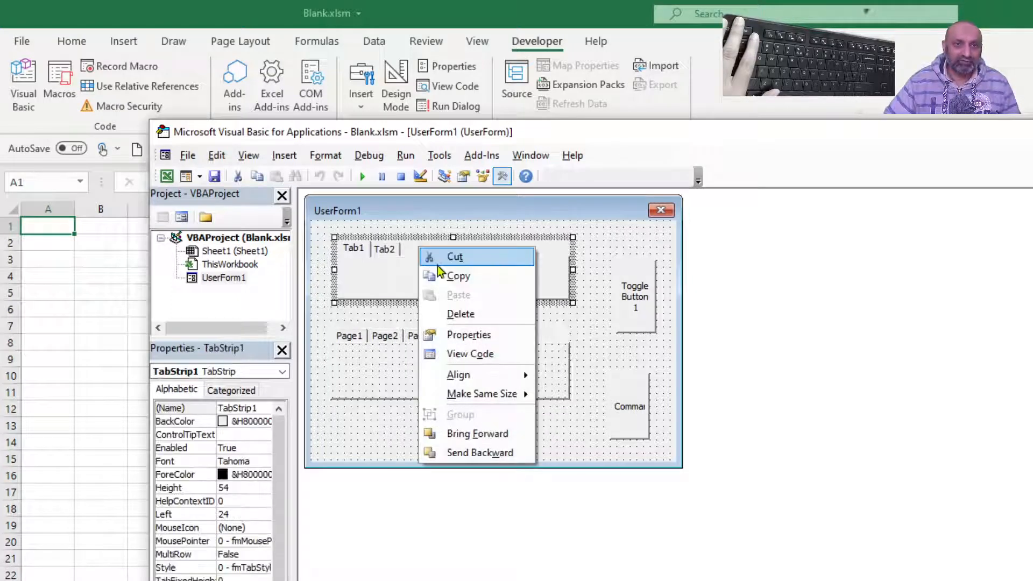
{"action": "left_click", "coordinate": [388, 249]}
{"action": "right_click", "coordinate": [389, 245]}
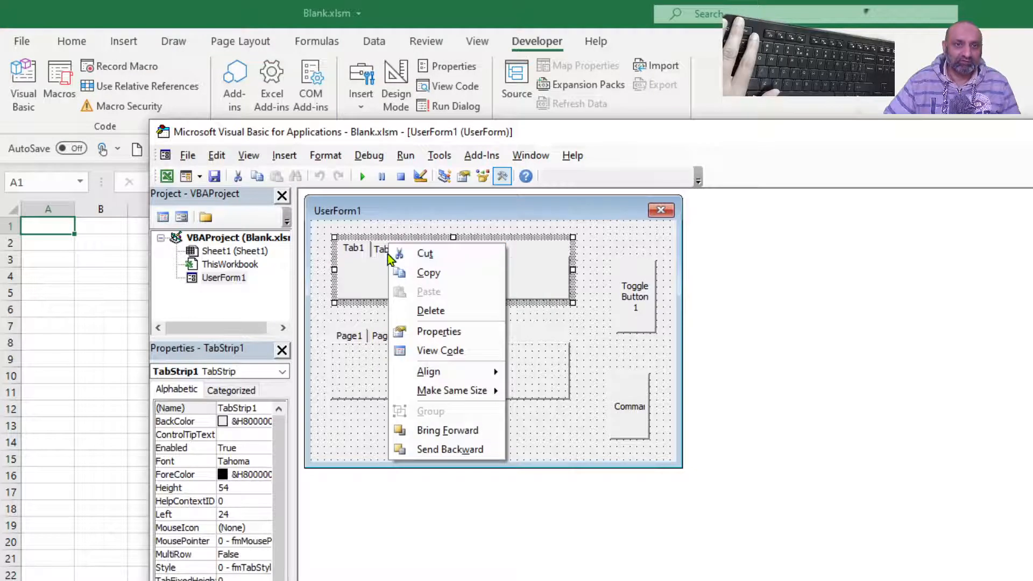
{"action": "left_click", "coordinate": [387, 254]}
{"action": "left_click", "coordinate": [388, 254]}
{"action": "right_click", "coordinate": [387, 253]}
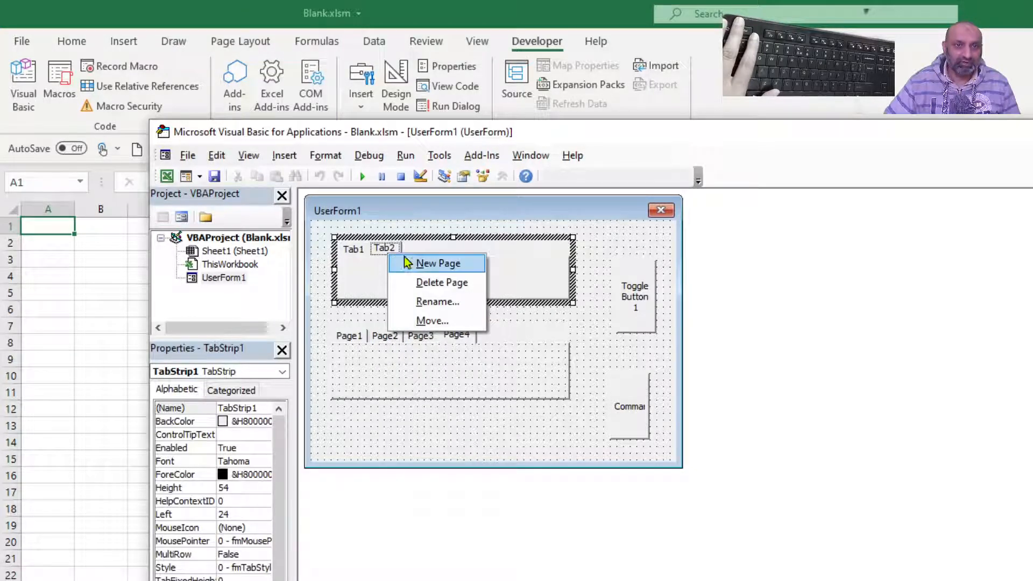
{"action": "left_click", "coordinate": [425, 263]}
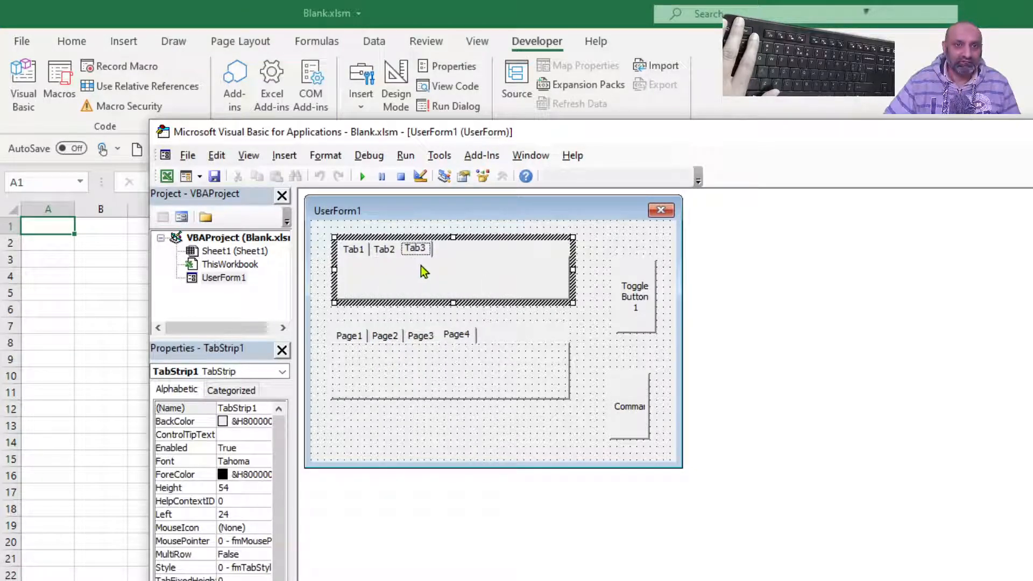
- Draw a Label about 24 high on Page3 of the MultiPage
{"action": "left_click", "coordinate": [421, 397]}
{"action": "left_click", "coordinate": [414, 336]}
{"action": "left_click", "coordinate": [384, 335]}
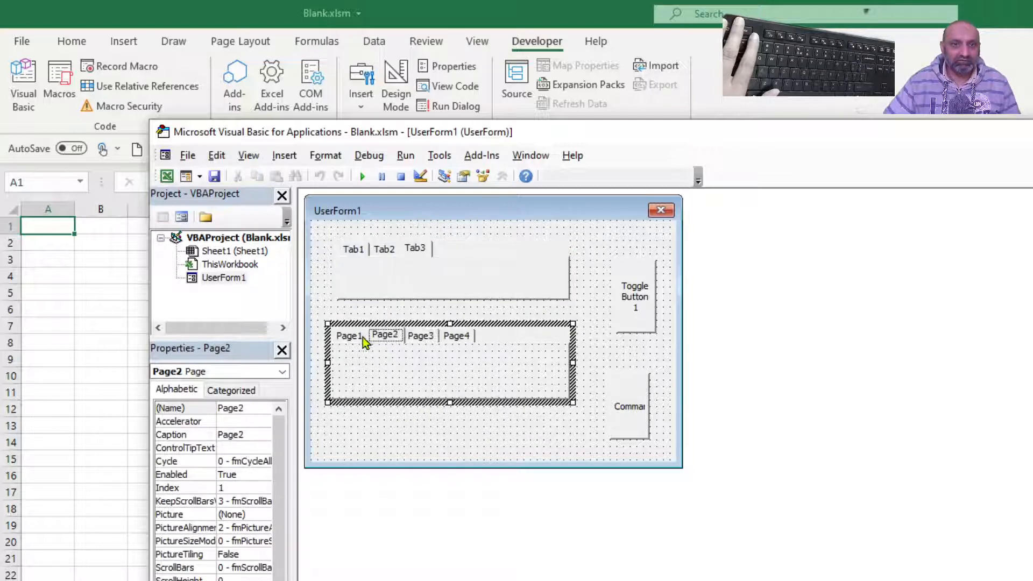
{"action": "left_click", "coordinate": [350, 335]}
{"action": "left_click", "coordinate": [419, 336]}
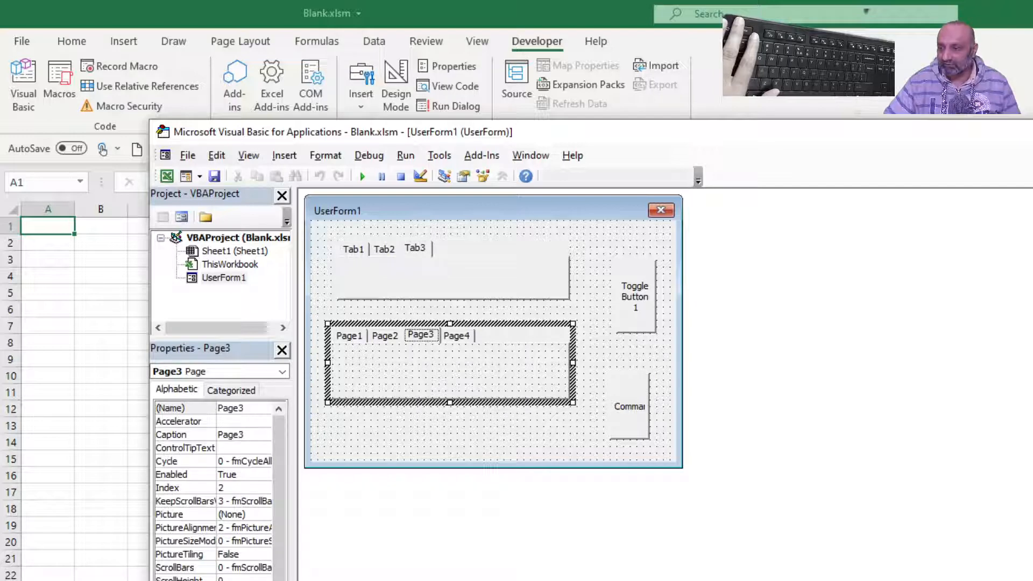
{"action": "left_click_drag", "start_coordinate": [1032, 177], "coordinate": [1031, 242]}
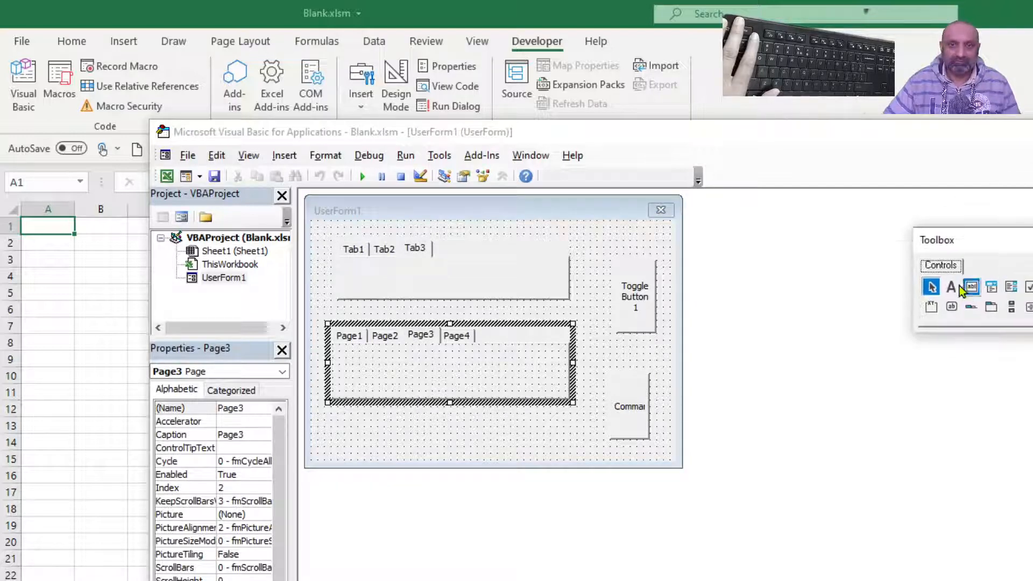
{"action": "left_click", "coordinate": [952, 291]}
{"action": "left_click_drag", "start_coordinate": [349, 360], "coordinate": [514, 392]}
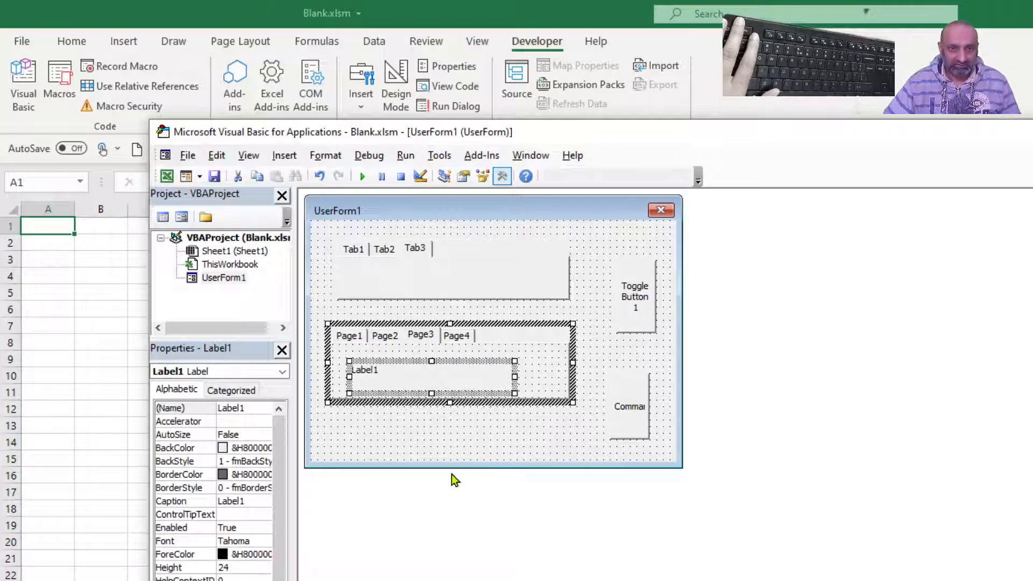
{"action": "left_click", "coordinate": [457, 449]}
{"action": "left_click", "coordinate": [455, 447]}
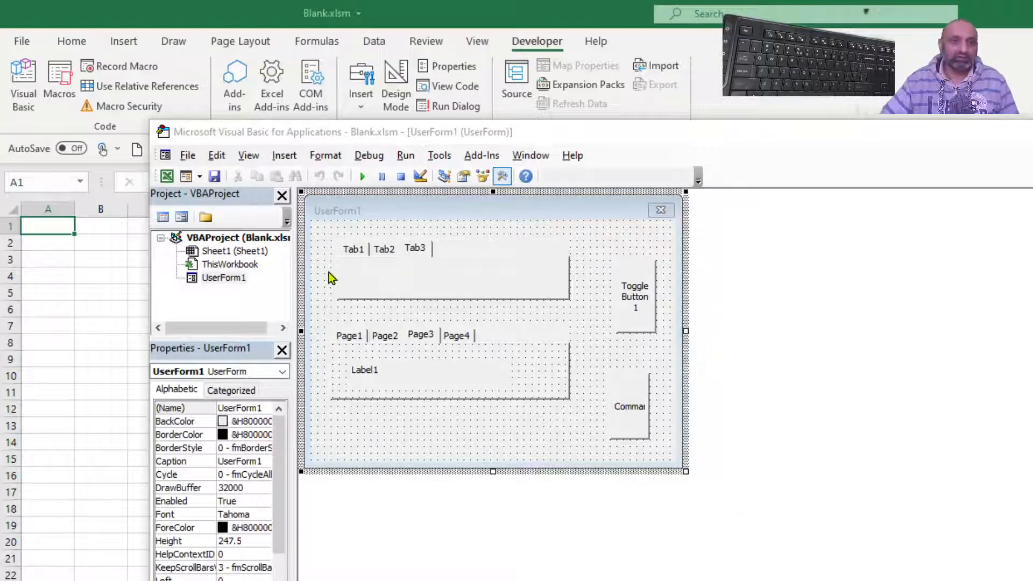
- Widen the properties area and rename the UserForm as MyForm1
{"action": "left_click", "coordinate": [244, 279]}
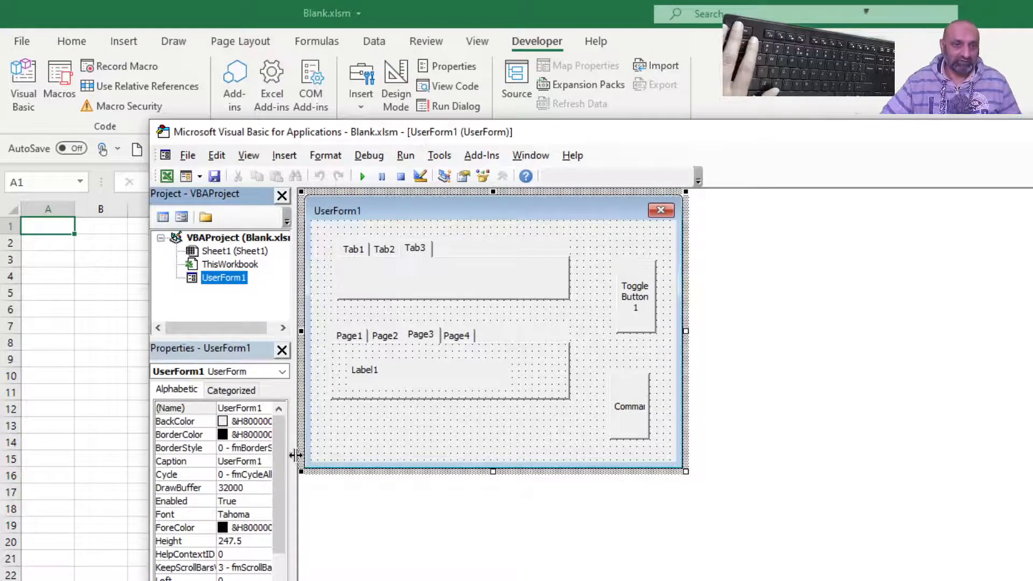
{"action": "left_click_drag", "start_coordinate": [294, 464], "coordinate": [431, 471]}
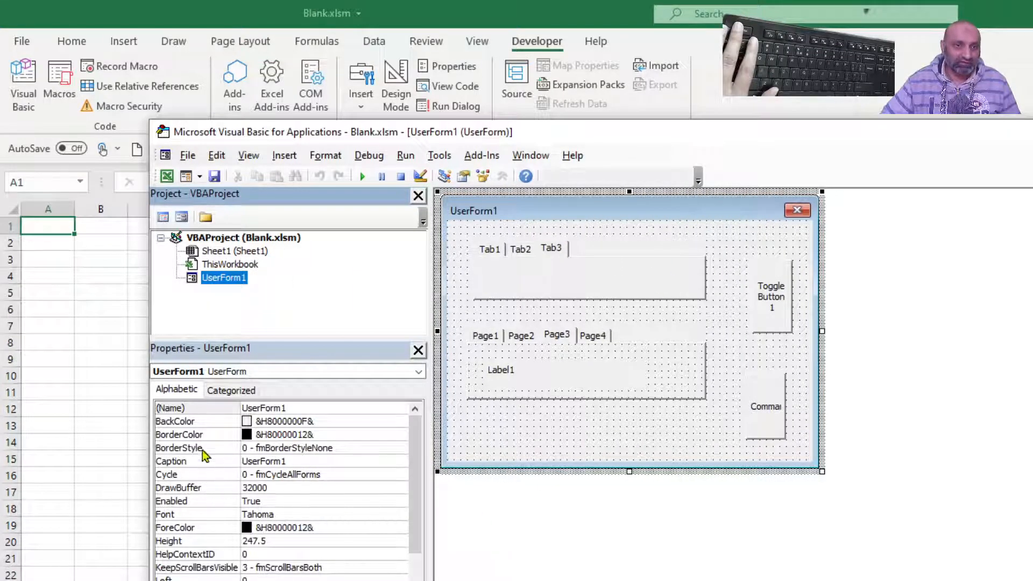
{"action": "left_click", "coordinate": [308, 408]}
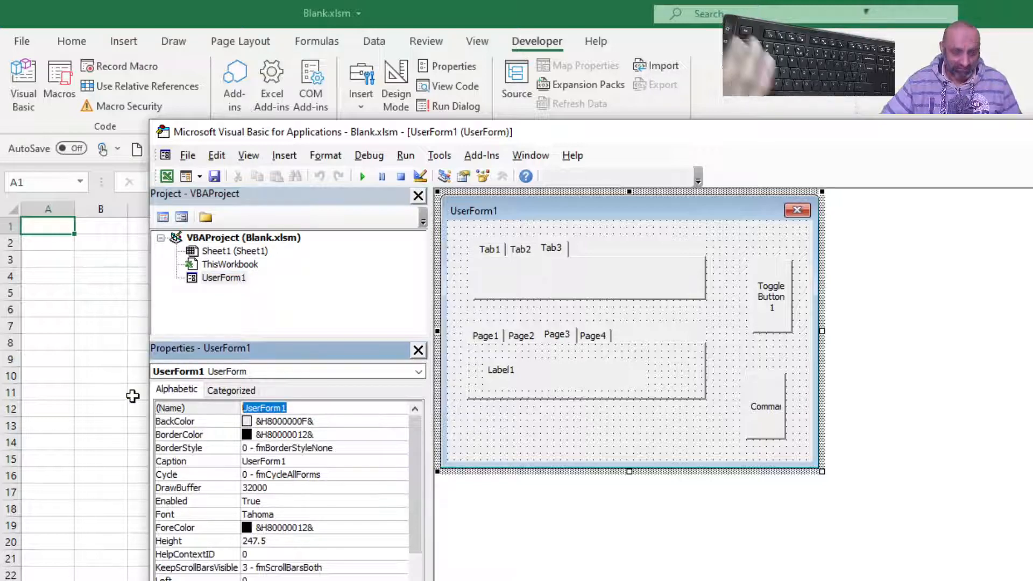
{"action": "type", "text": "MyF"}
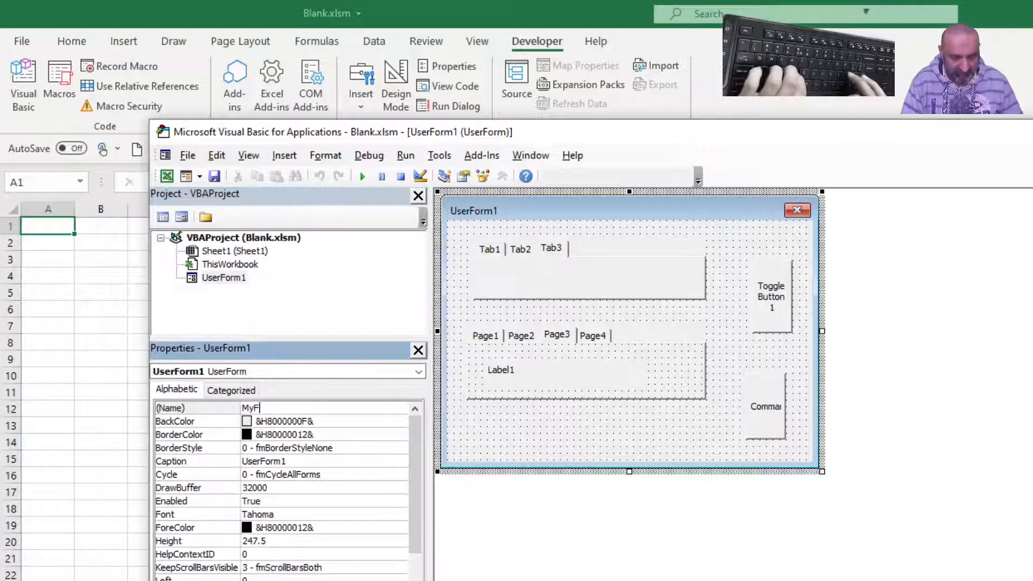
{"action": "type", "text": "orm1"}
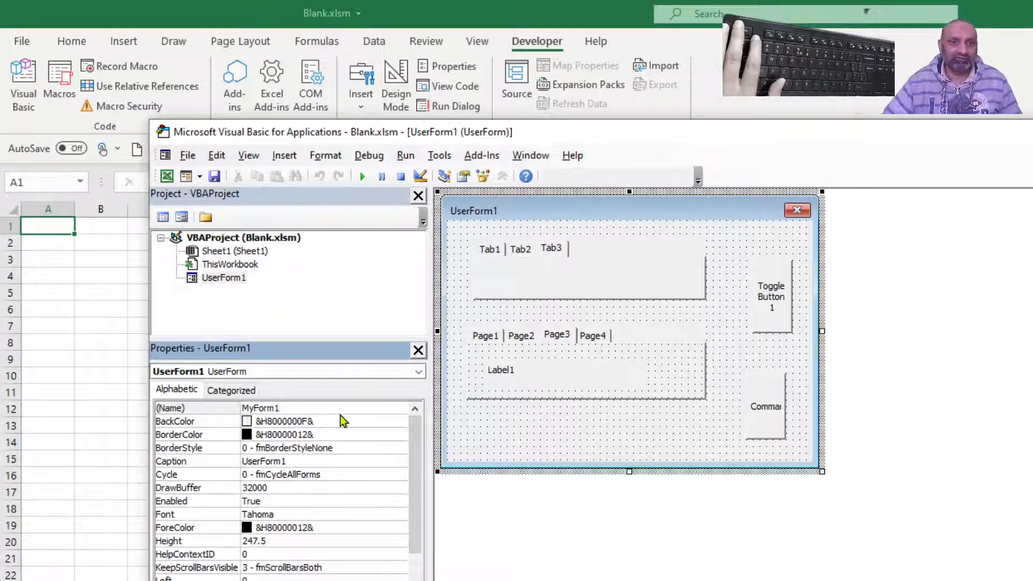
{"action": "key", "text": "Return"}
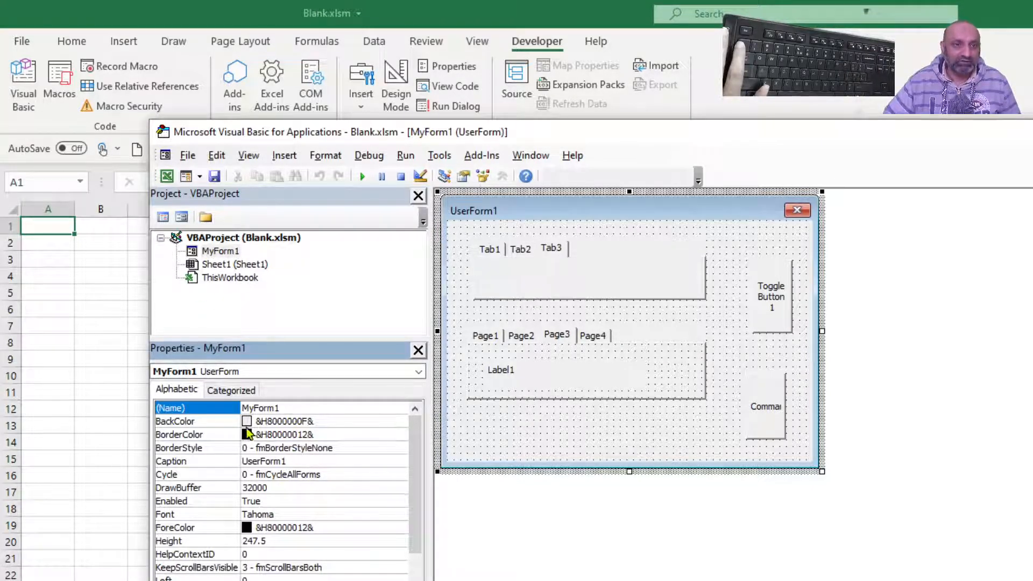
{"action": "scroll", "coordinate": [266, 433], "scroll_direction": "down", "scroll_amount": 5}
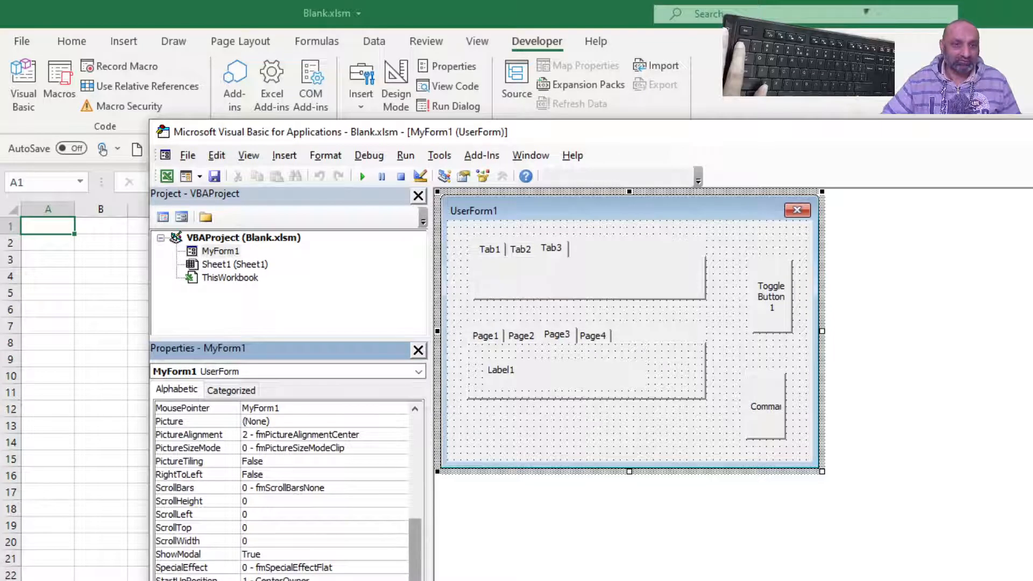
{"action": "scroll", "coordinate": [422, 499], "scroll_direction": "up", "scroll_amount": 5}
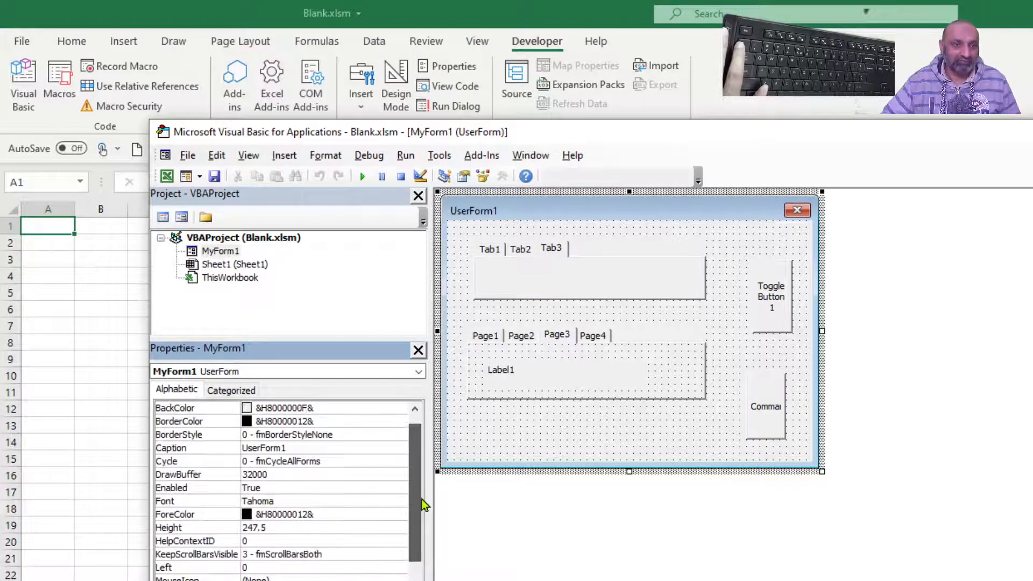
{"action": "scroll", "coordinate": [422, 499], "scroll_direction": "up", "scroll_amount": 1}
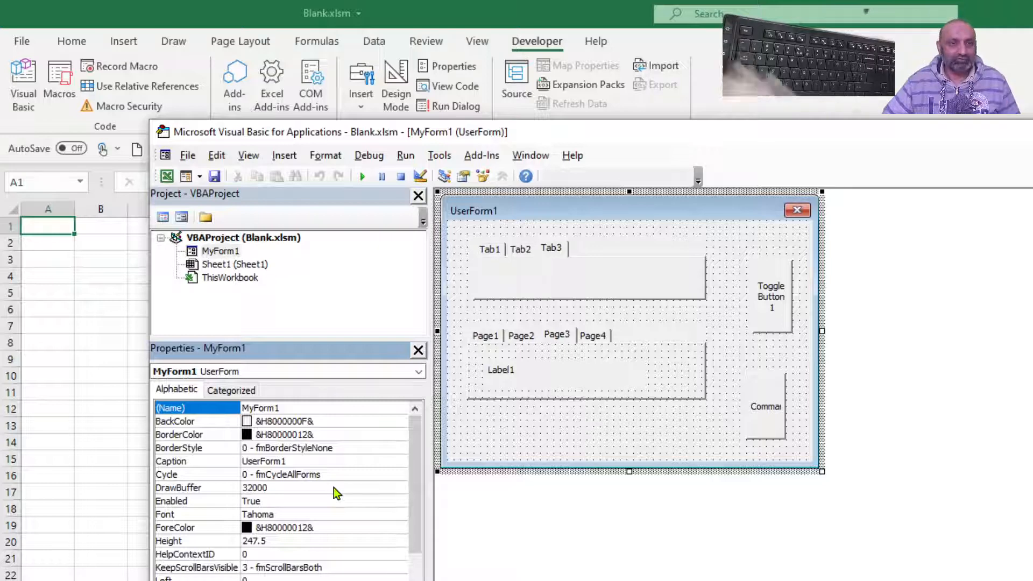
- Insert a standard module into the VBA project
{"action": "right_click", "coordinate": [275, 291]}
{"action": "mouse_move", "coordinate": [354, 376]}
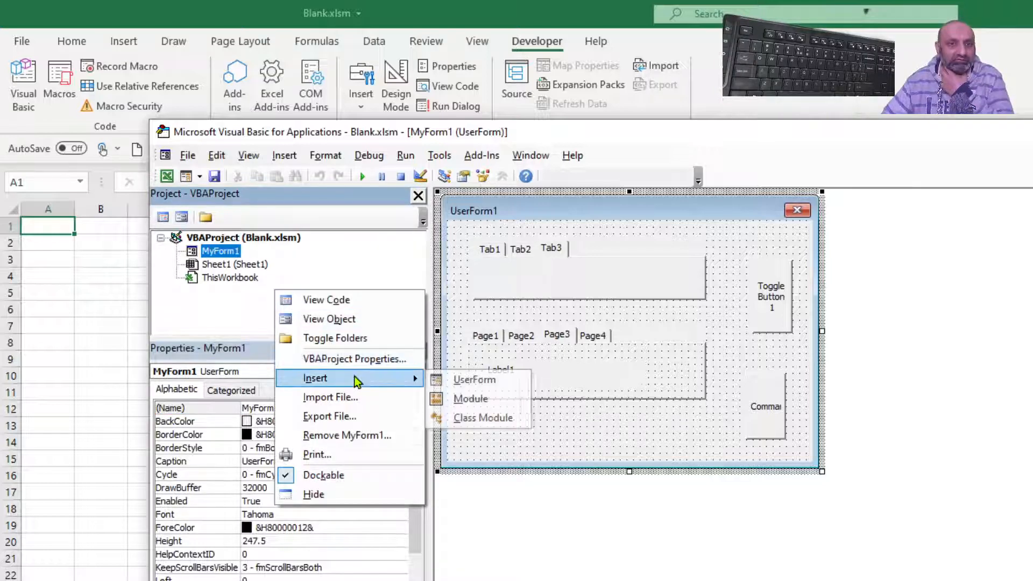
{"action": "left_click", "coordinate": [469, 399]}
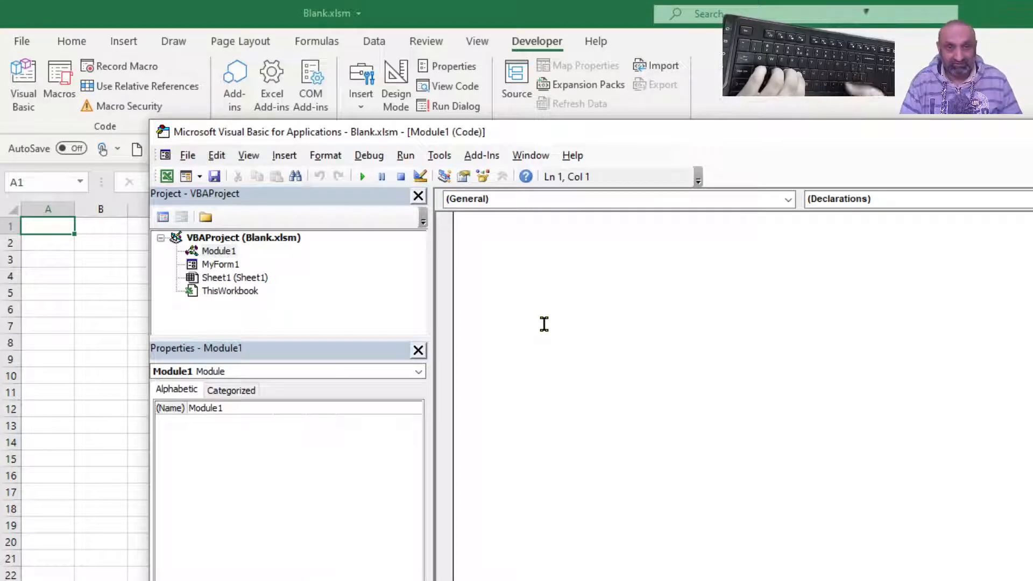
- Declare a procedure named vtEst in Module1, with blank lines ready for its body
{"action": "type", "text": "su"}
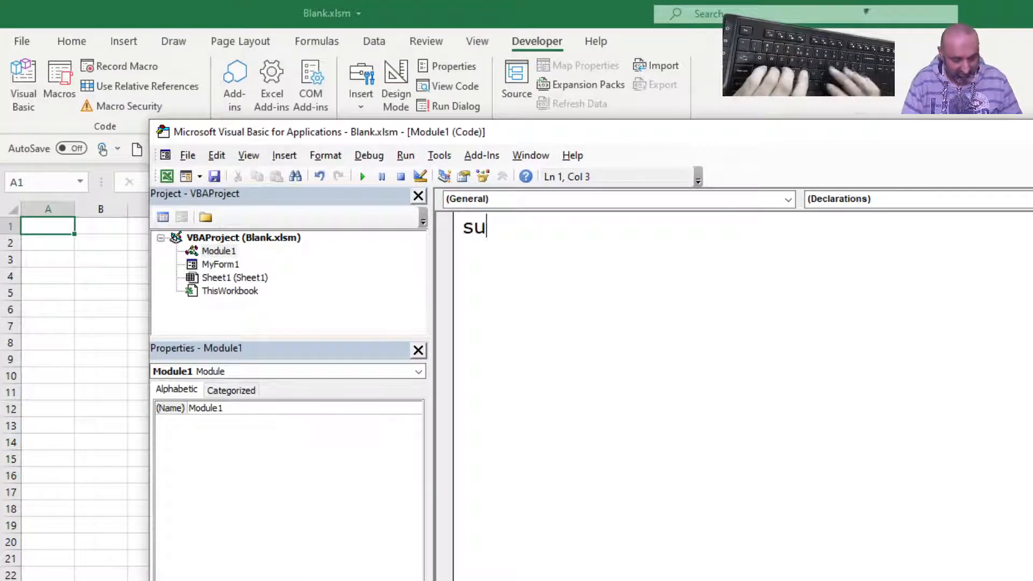
{"action": "type", "text": "b vtEst"}
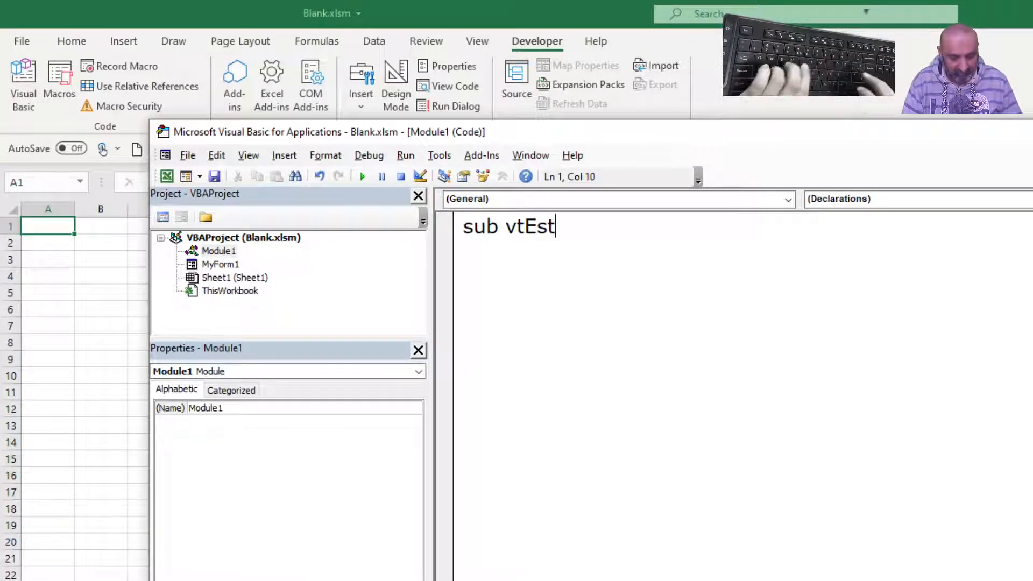
{"action": "type", "text": "()"}
{"action": "key", "text": "Return"}
{"action": "key", "text": "Return"}
{"action": "key", "text": "Return"}
{"action": "key", "text": "Return"}
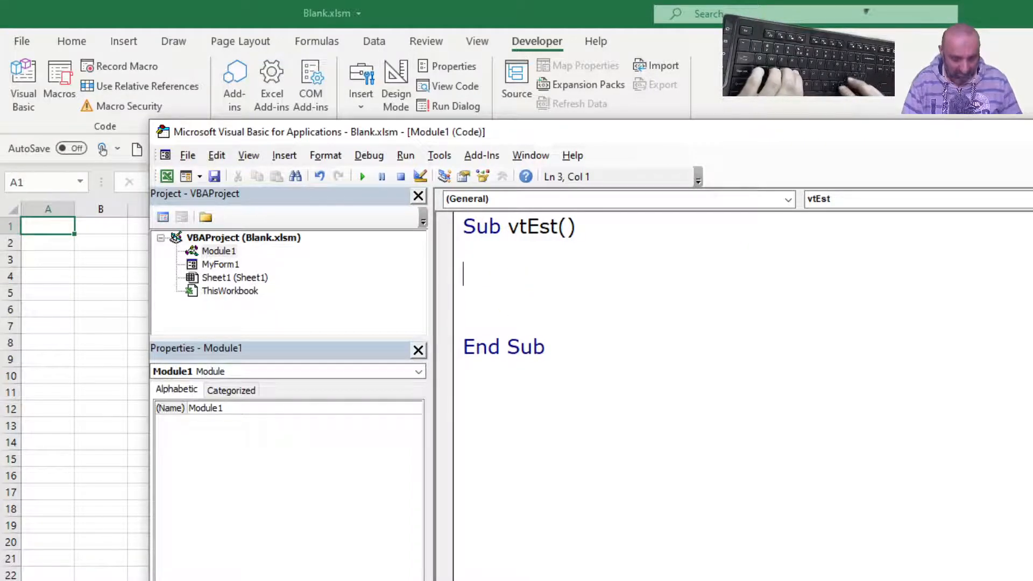
- Add the statement MyForm1.Show to the body of the vtEst procedure
{"action": "type", "text": "M"}
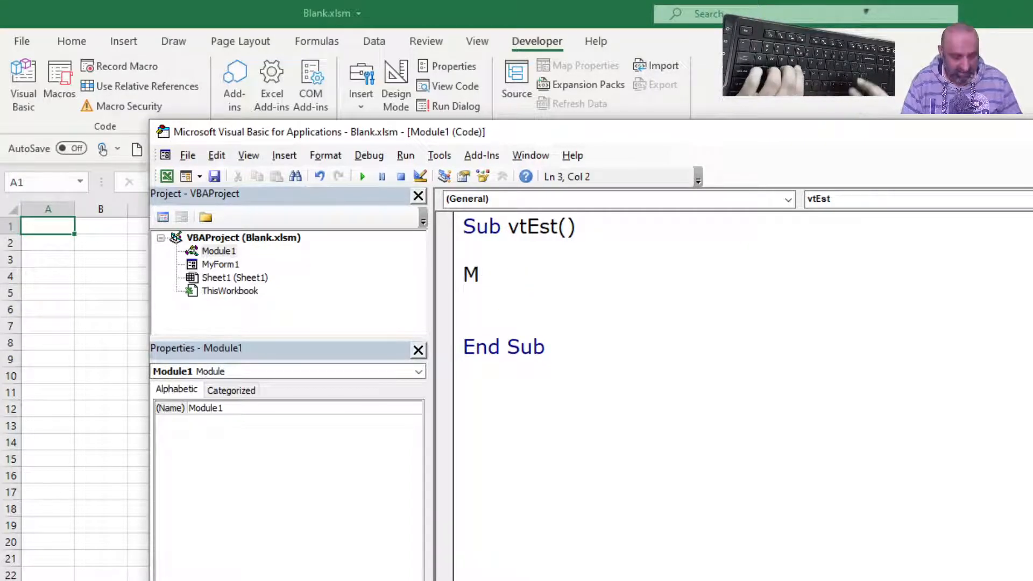
{"action": "type", "text": "yFor"}
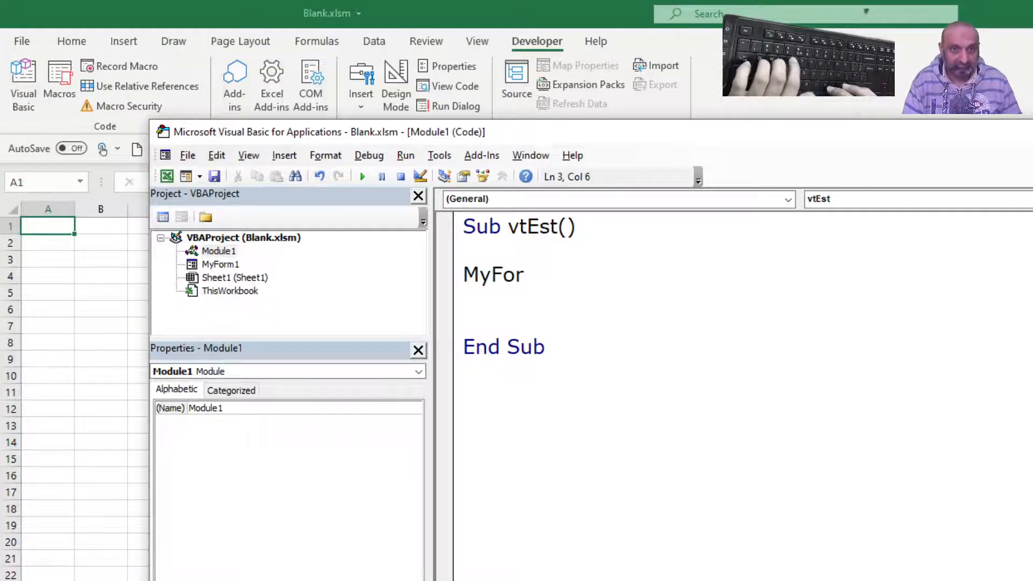
{"action": "type", "text": "m1"}
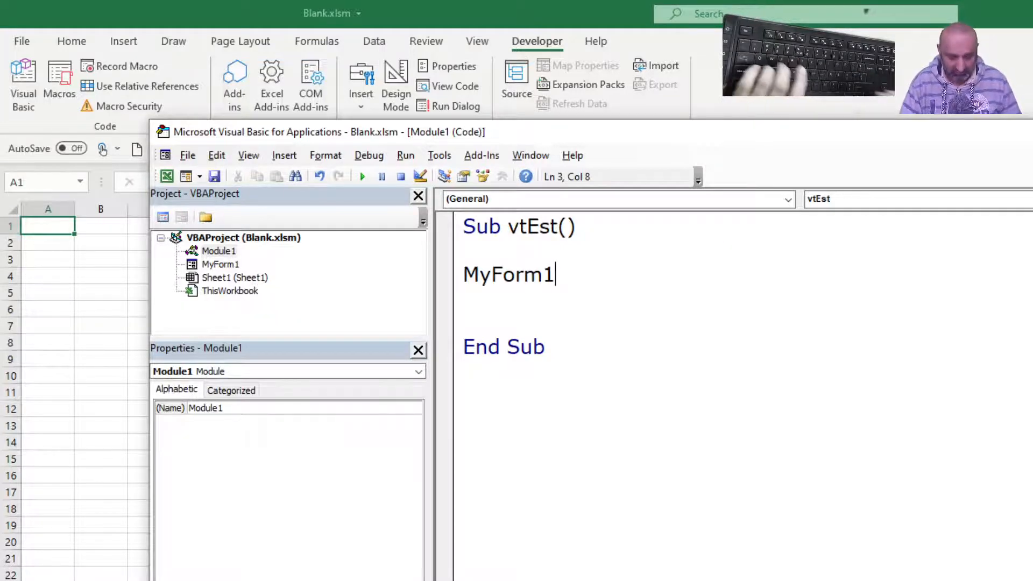
{"action": "type", "text": "."}
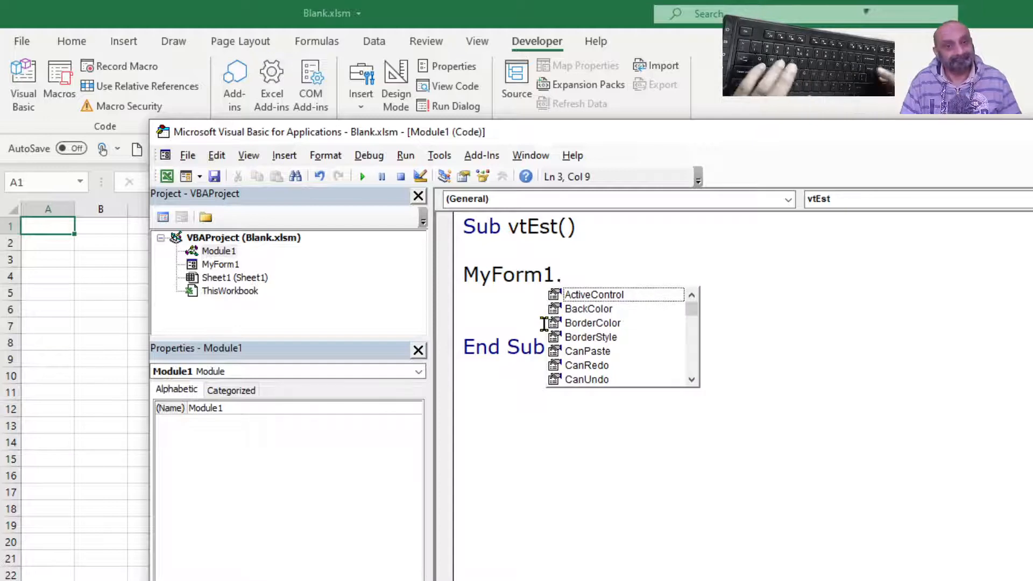
{"action": "type", "text": "show"}
{"action": "key", "text": "Tab"}
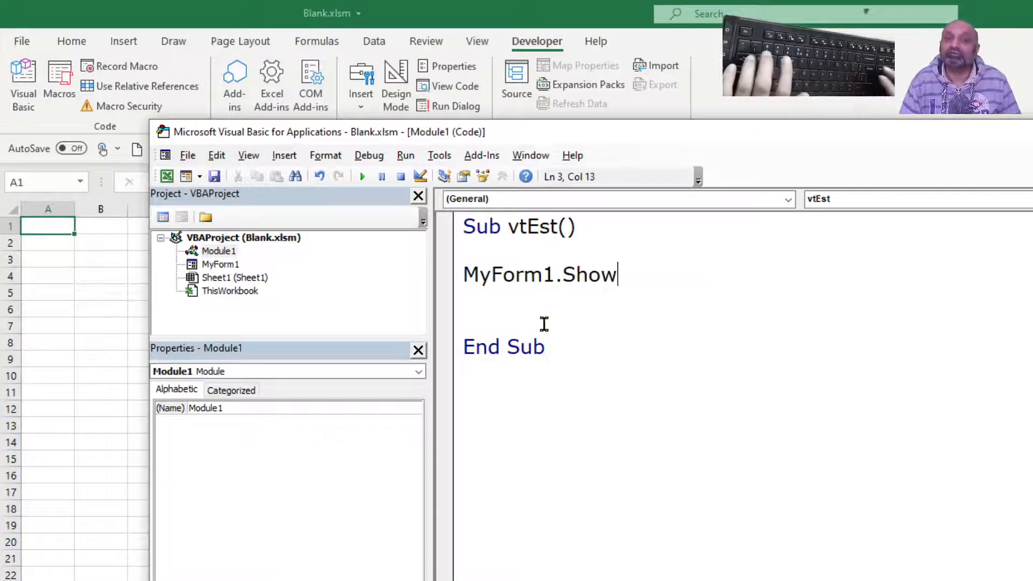
- Step through vtEst to display the form, and move the form toward the middle of the worksheet
{"action": "key", "text": "F8"}
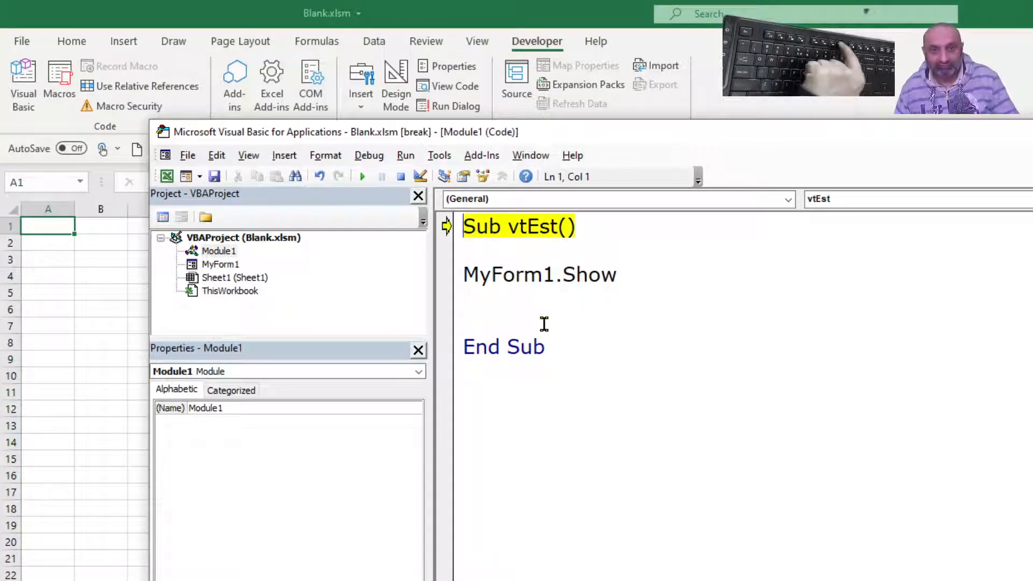
{"action": "key", "text": "F8"}
{"action": "key", "text": "F8"}
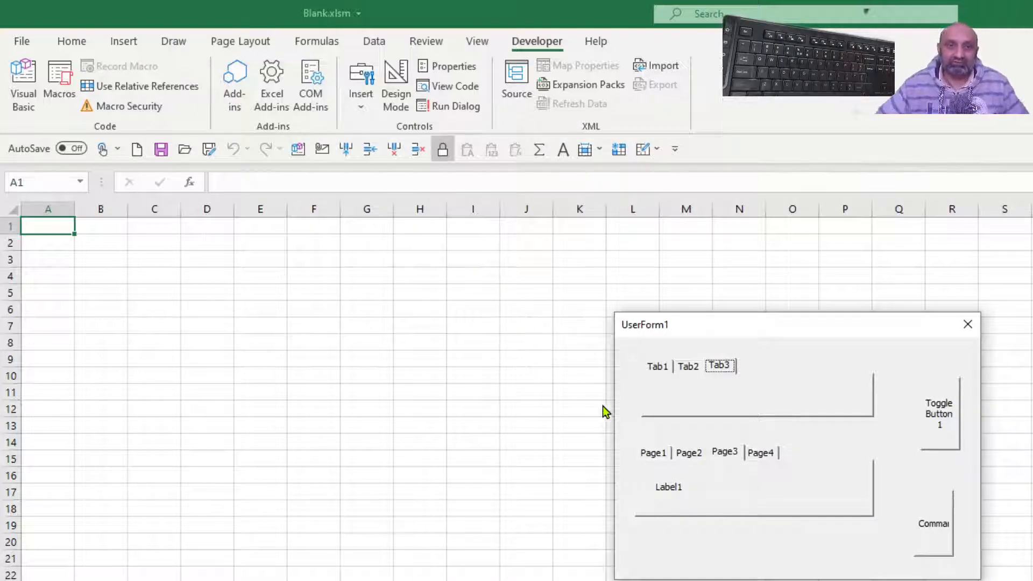
{"action": "left_click_drag", "start_coordinate": [712, 335], "coordinate": [490, 315]}
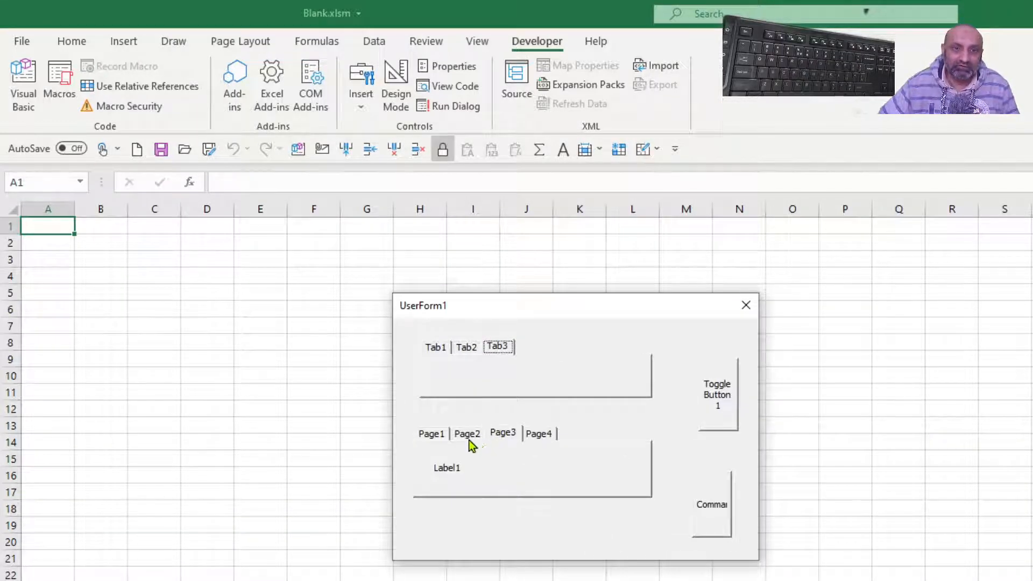
- Test the running form by switching among the MultiPage's four pages and trying the toggle button and command button
{"action": "left_click", "coordinate": [468, 437]}
{"action": "left_click", "coordinate": [430, 436]}
{"action": "left_click", "coordinate": [506, 434]}
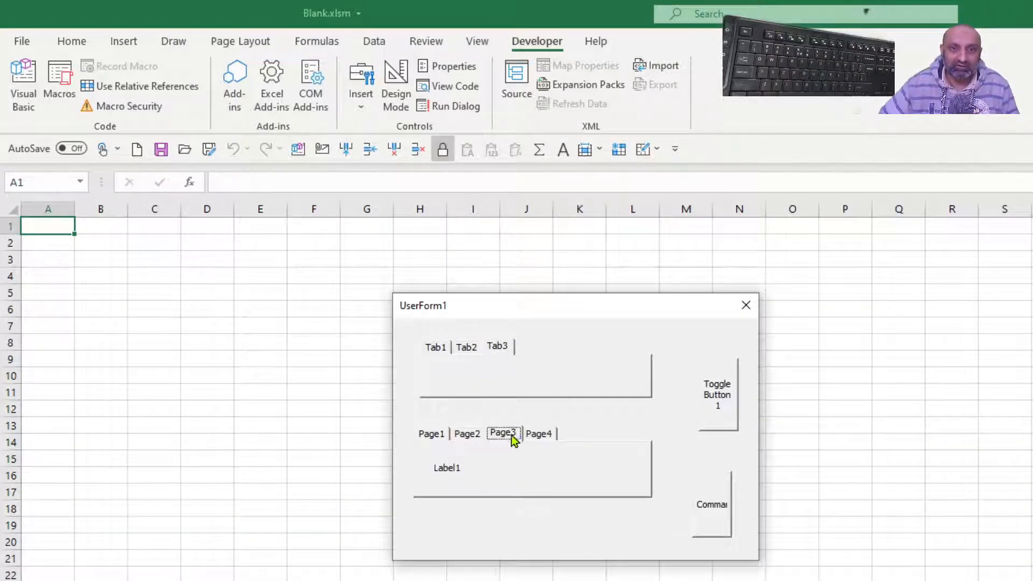
{"action": "left_click", "coordinate": [540, 437]}
{"action": "left_click", "coordinate": [727, 416]}
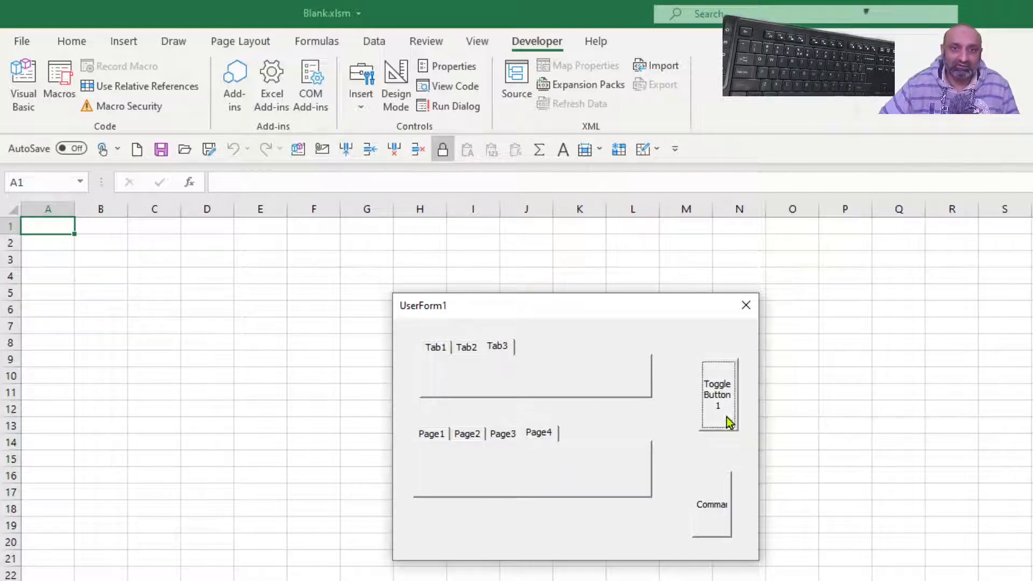
{"action": "left_click", "coordinate": [721, 405]}
{"action": "left_click", "coordinate": [725, 412]}
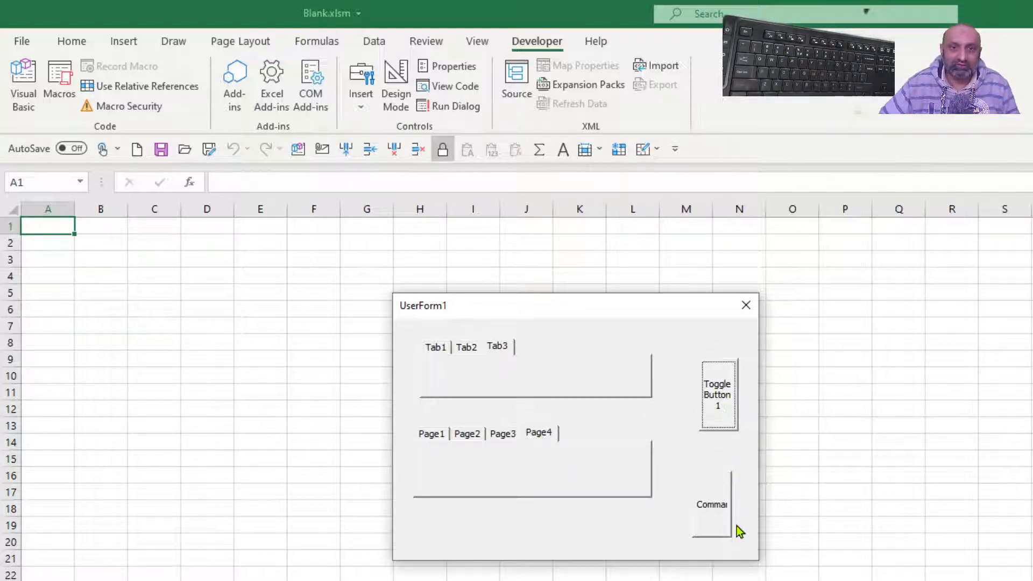
{"action": "left_click", "coordinate": [709, 515]}
{"action": "left_click", "coordinate": [709, 513]}
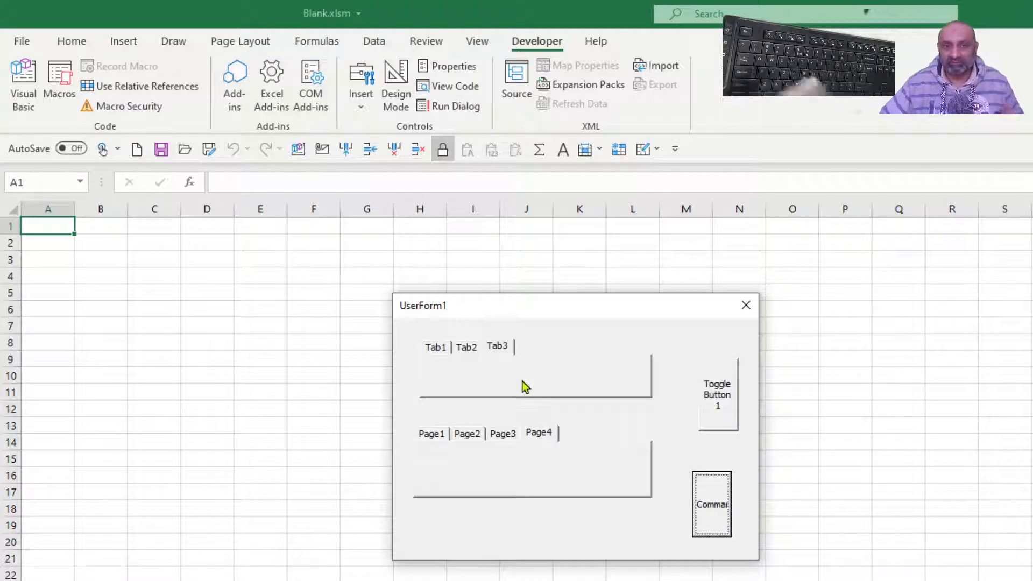
- Try Tab1 and Tab2 and Page3, Page2 and Page1 on the running form, and close it and stop the procedure
{"action": "left_click", "coordinate": [470, 346]}
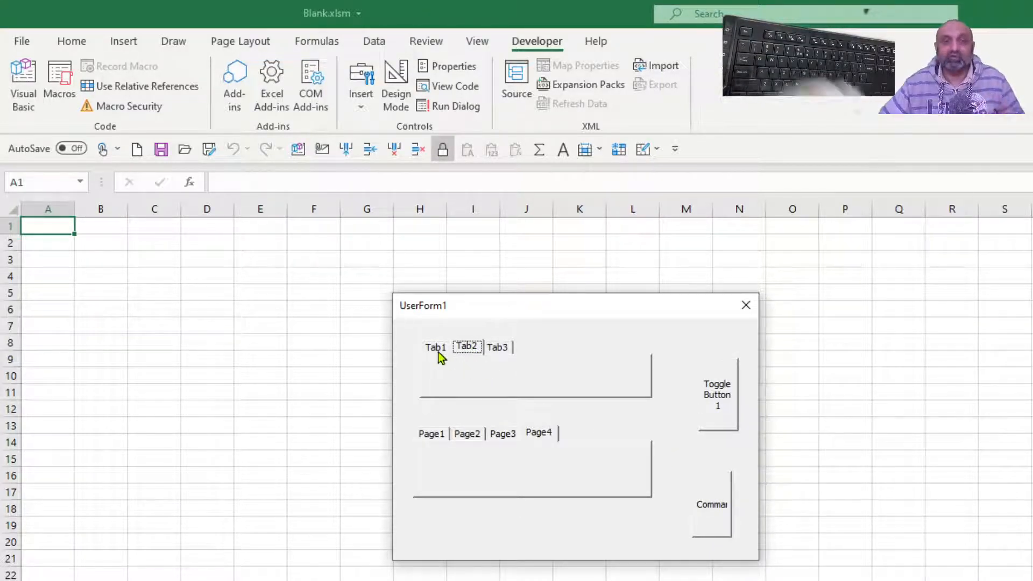
{"action": "left_click", "coordinate": [437, 350]}
{"action": "left_click", "coordinate": [473, 347]}
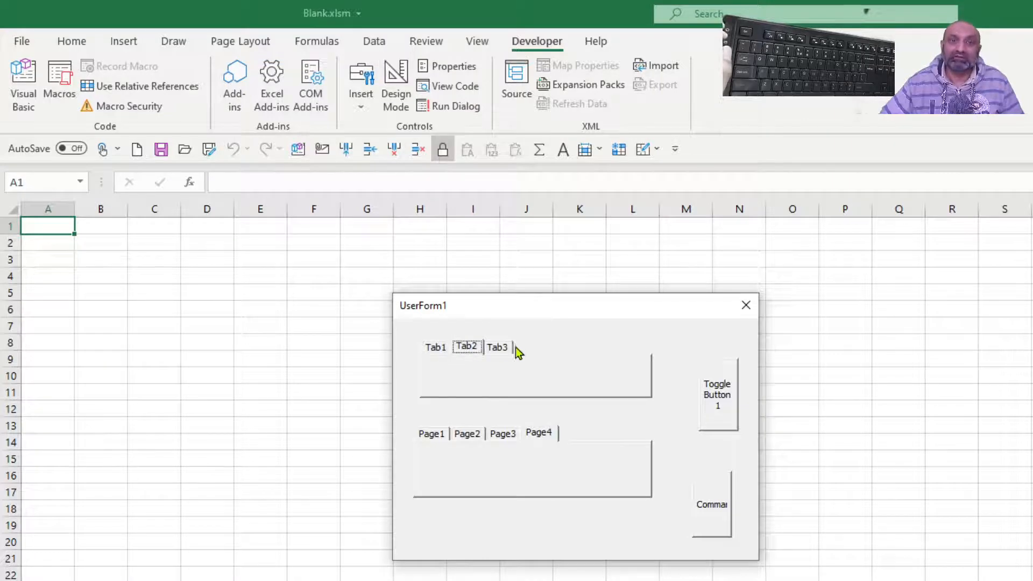
{"action": "left_click", "coordinate": [508, 434]}
{"action": "left_click", "coordinate": [467, 434]}
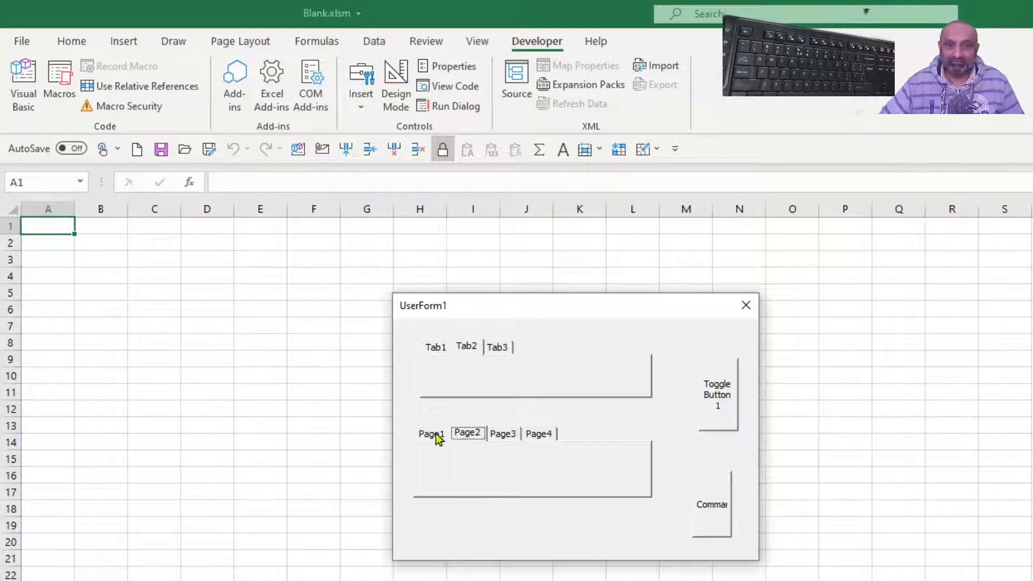
{"action": "left_click", "coordinate": [436, 433]}
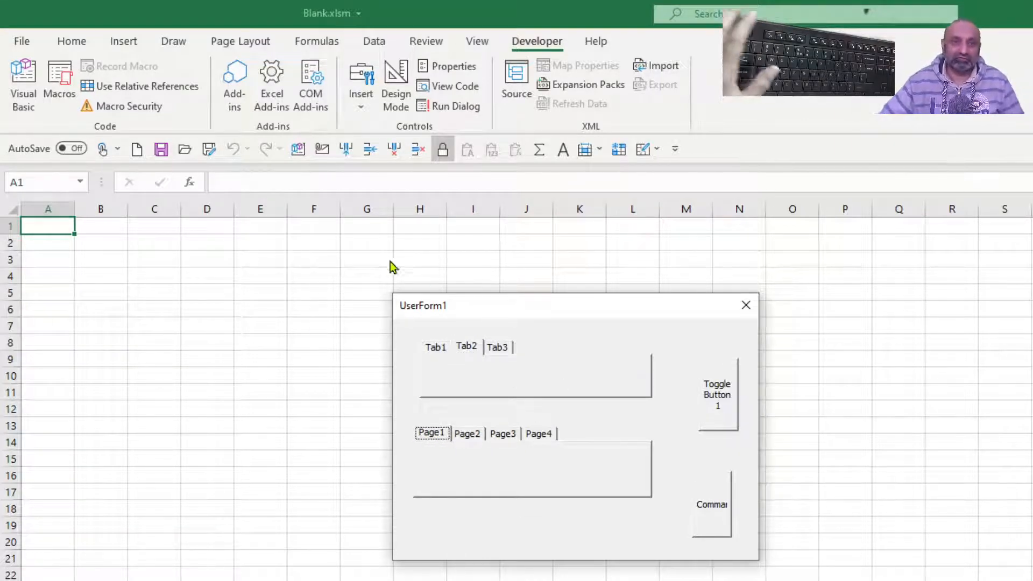
{"action": "left_click", "coordinate": [745, 305]}
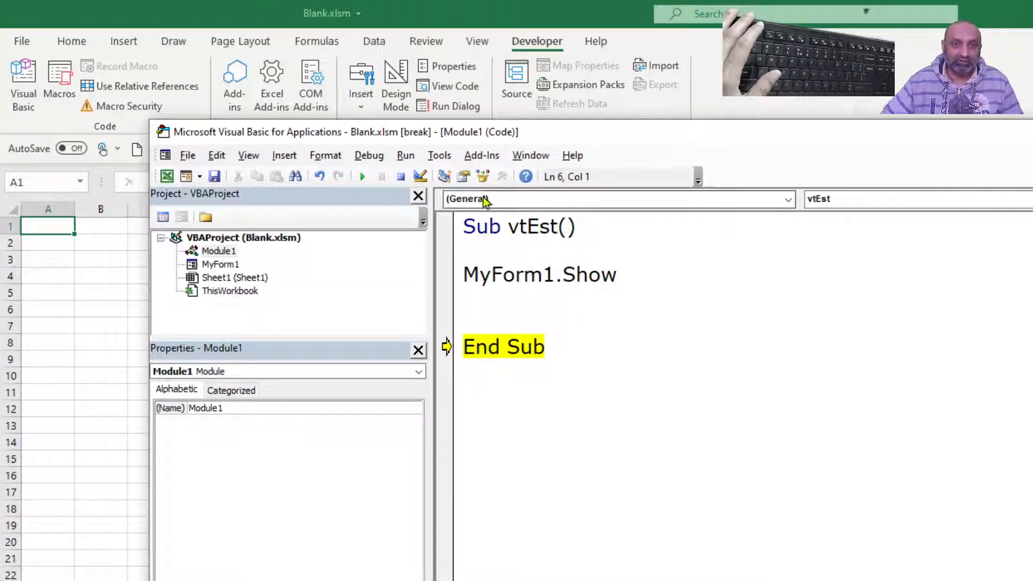
{"action": "left_click", "coordinate": [401, 177]}
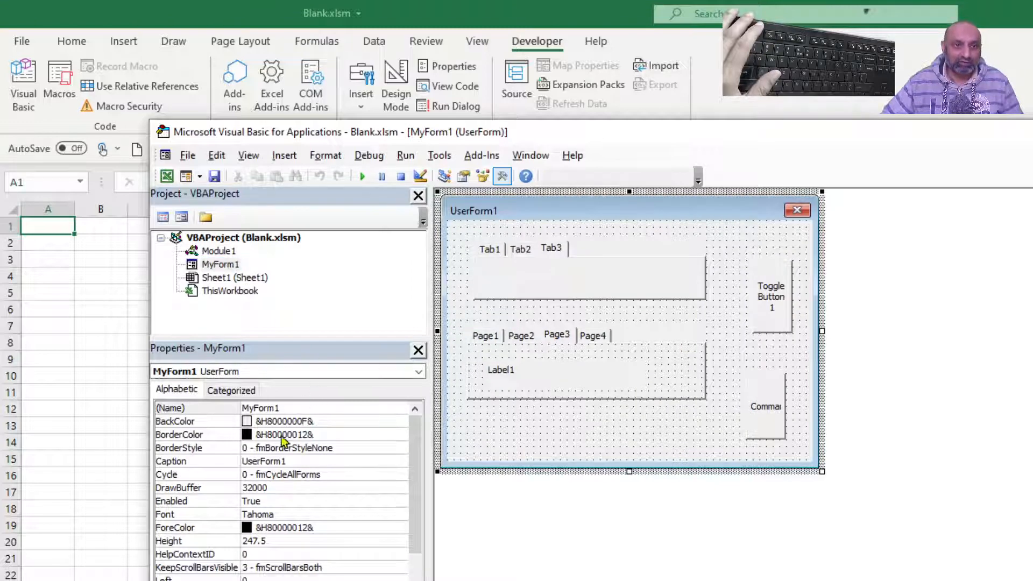
- Set the caption of the MyForm1 UserForm to "Hellow World"
{"action": "left_click", "coordinate": [306, 461]}
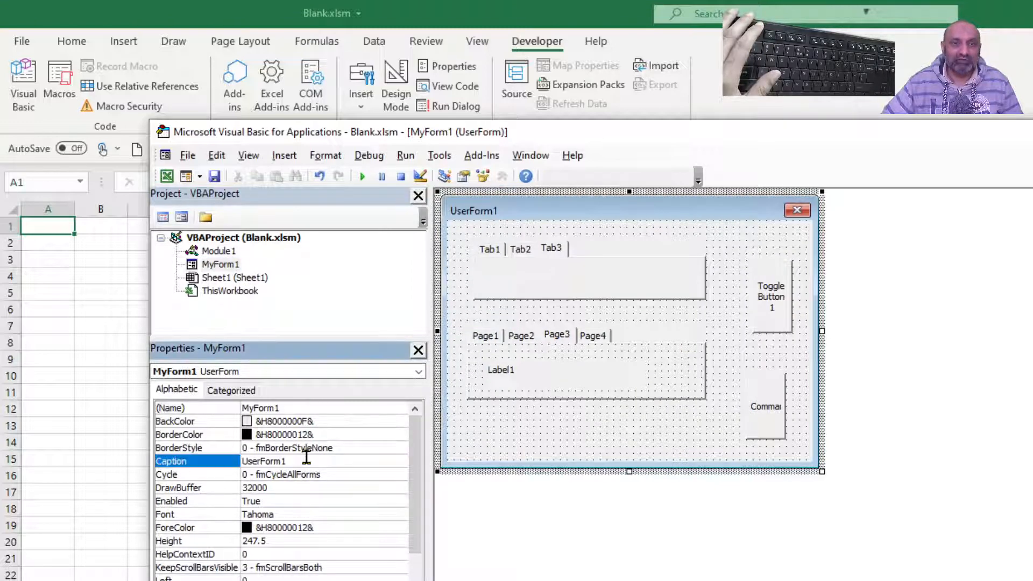
{"action": "left_click", "coordinate": [305, 461]}
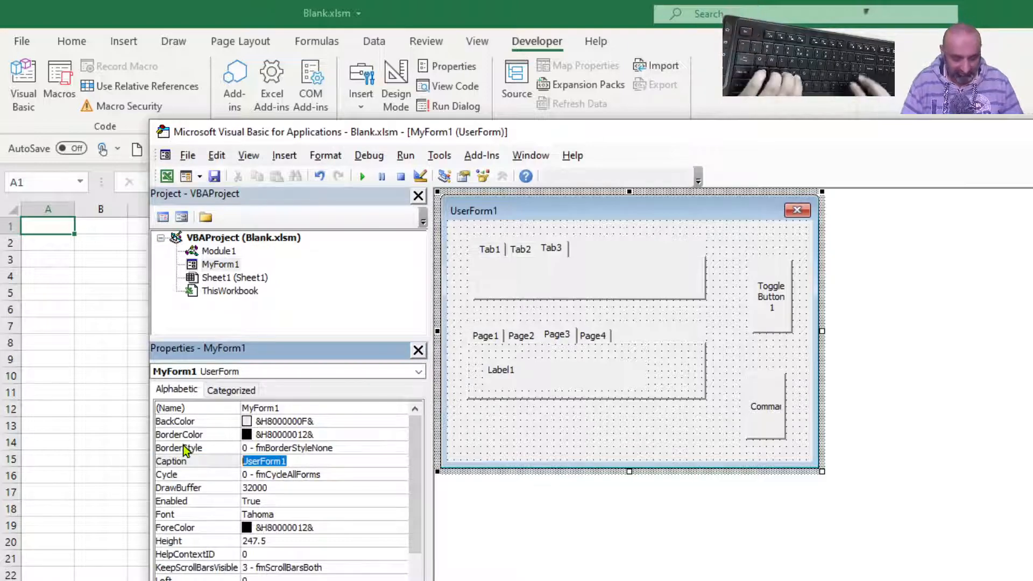
{"action": "type", "text": "Hellow "}
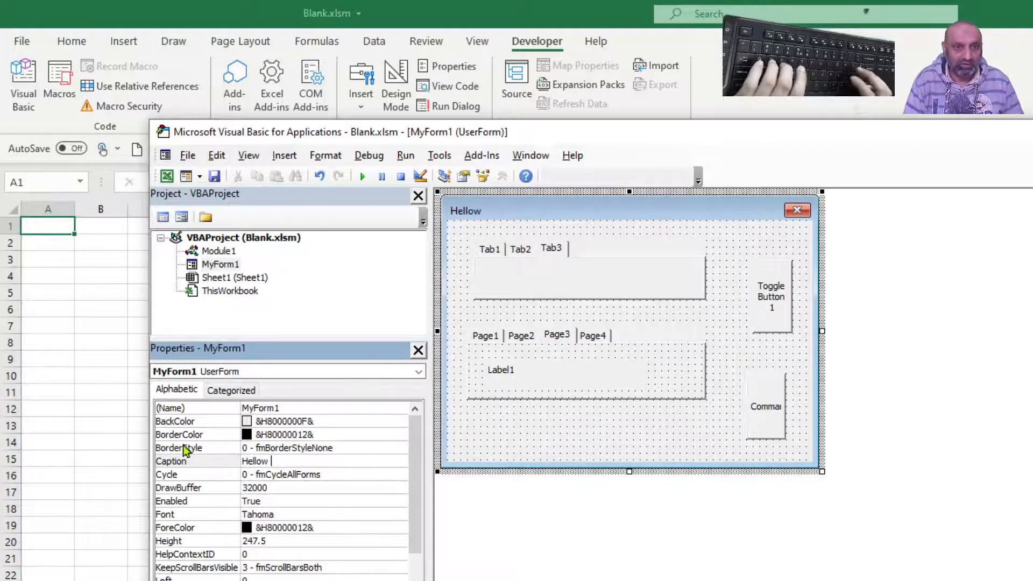
{"action": "type", "text": "World"}
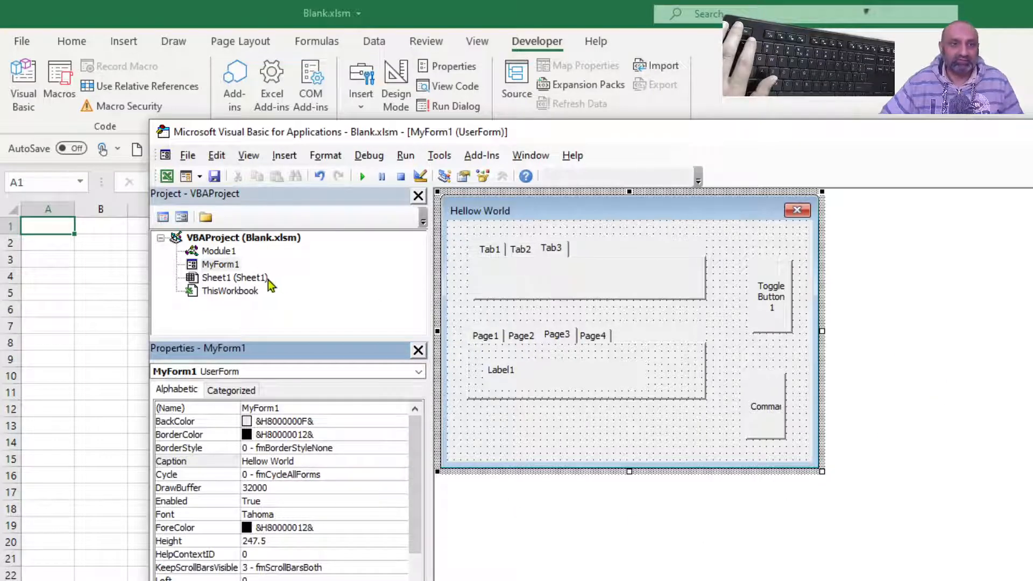
- Reopen Module1, step through vtEst to view the form with its new caption, and close the form
{"action": "double_click", "coordinate": [228, 253]}
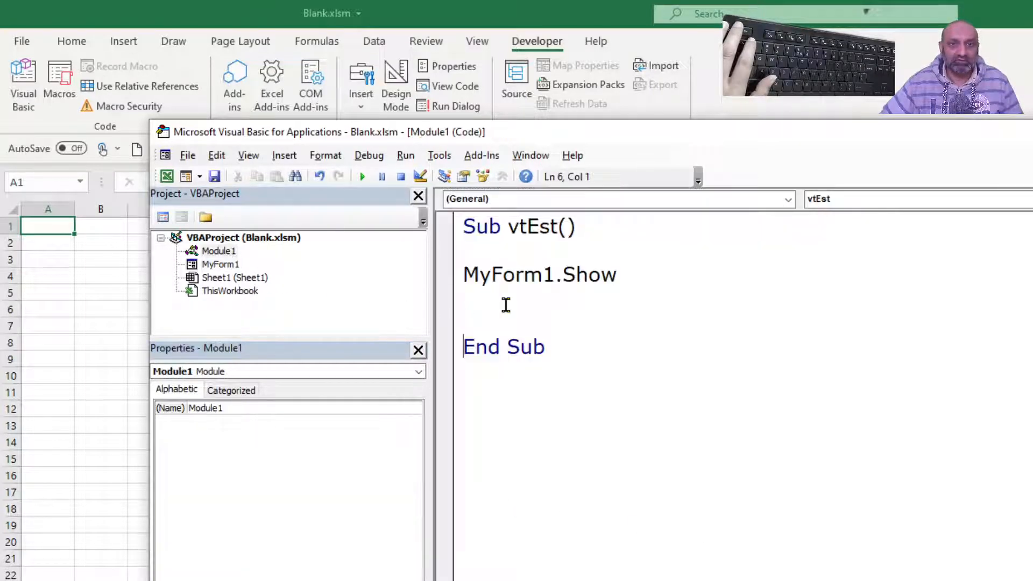
{"action": "key", "text": "F8"}
{"action": "key", "text": "F8"}
{"action": "key", "text": "F8"}
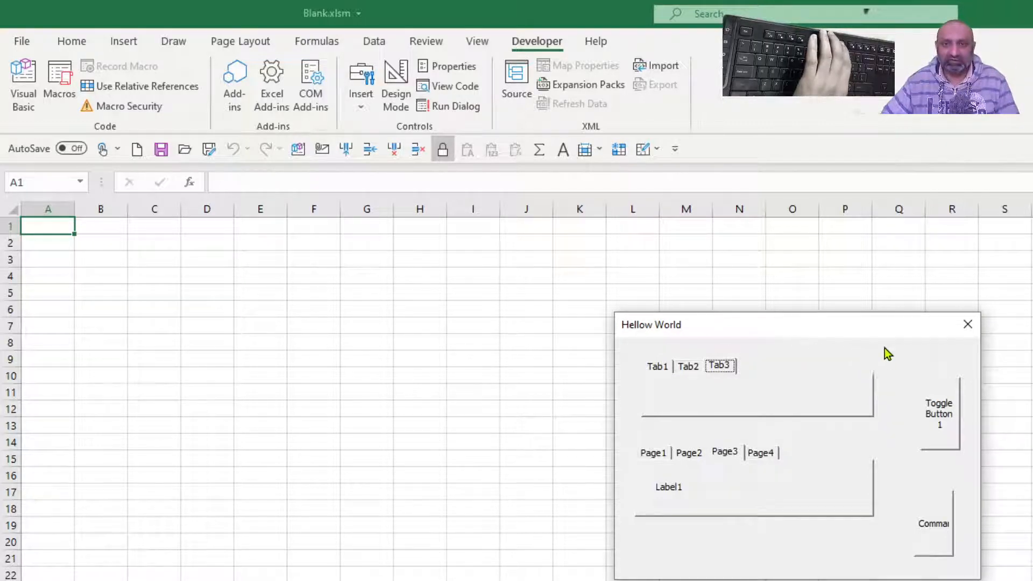
{"action": "left_click", "coordinate": [966, 325]}
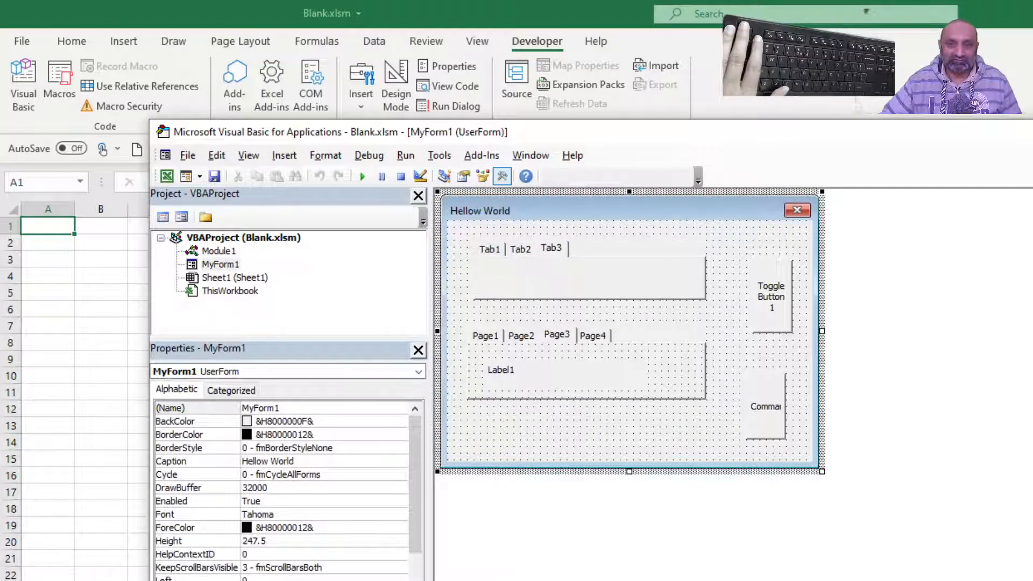
- Switch to the Excel workbook and save it to the Desktop as a macro-enabled workbook named MyForm
{"action": "key", "text": "alt+F11"}
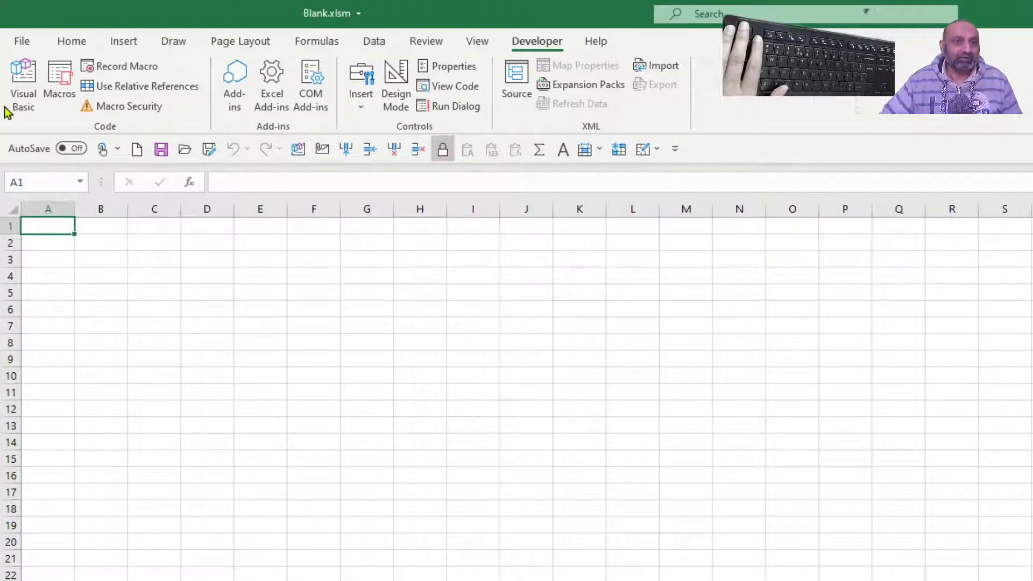
{"action": "left_click", "coordinate": [21, 41]}
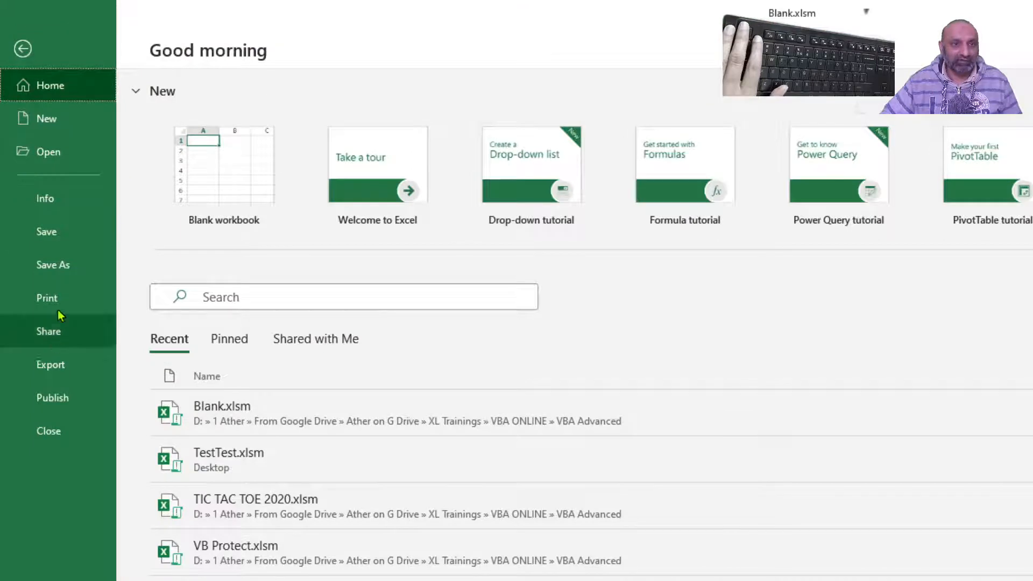
{"action": "left_click", "coordinate": [75, 266]}
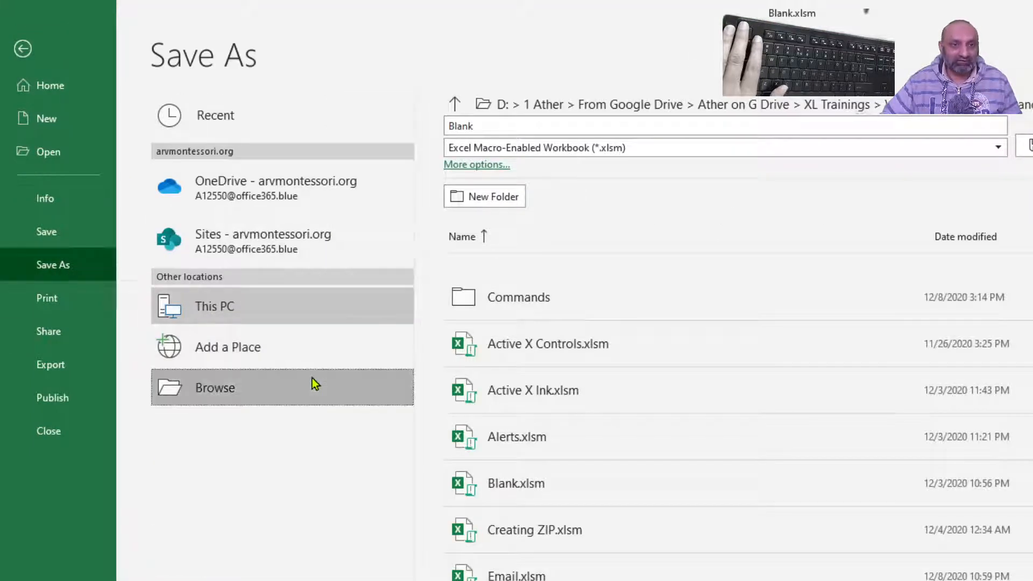
{"action": "key", "text": "F12"}
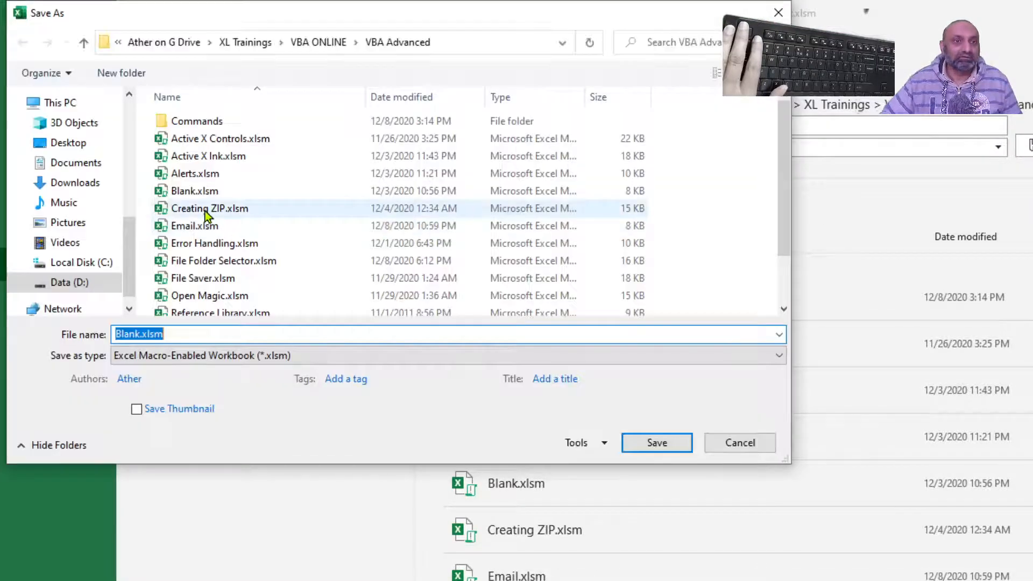
{"action": "left_click", "coordinate": [80, 143]}
{"action": "left_click", "coordinate": [259, 339]}
{"action": "double_click", "coordinate": [259, 339]}
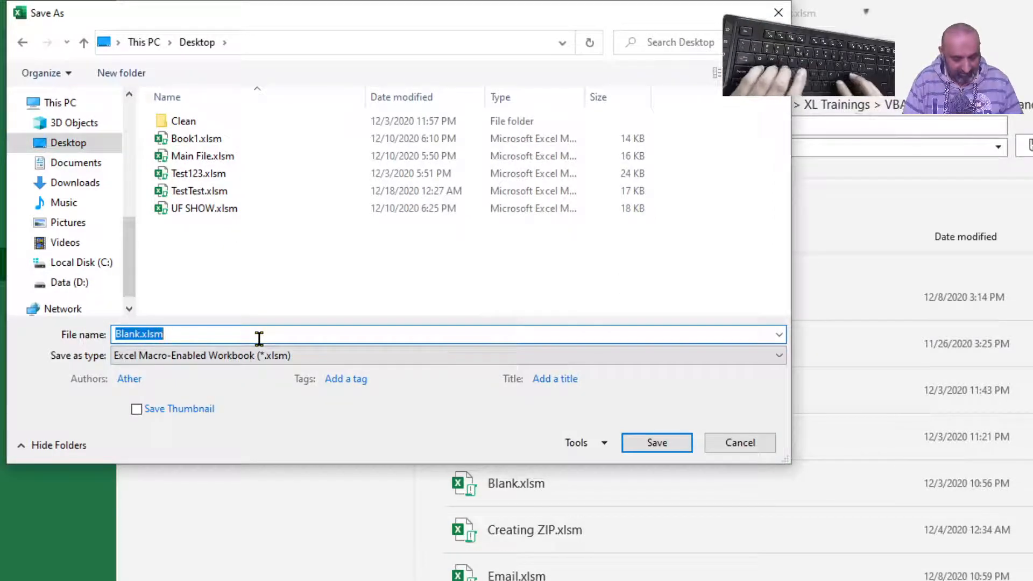
{"action": "type", "text": "MyForm"}
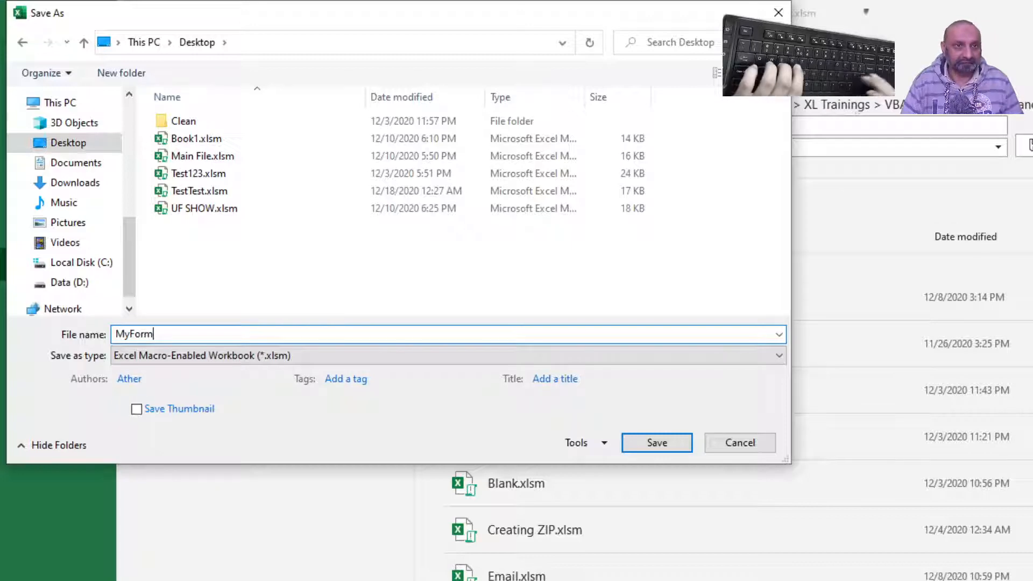
{"action": "key", "text": "Return"}
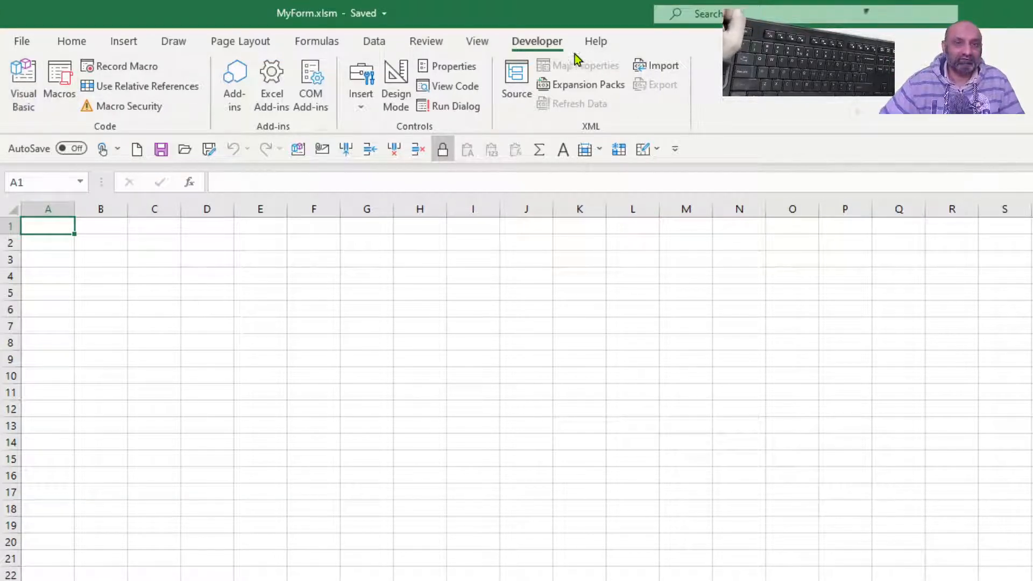
- In the VBA editor, add a Workbook_Open event procedure to ThisWorkbook containing the line MyForm1.Show
{"action": "left_click", "coordinate": [22, 77]}
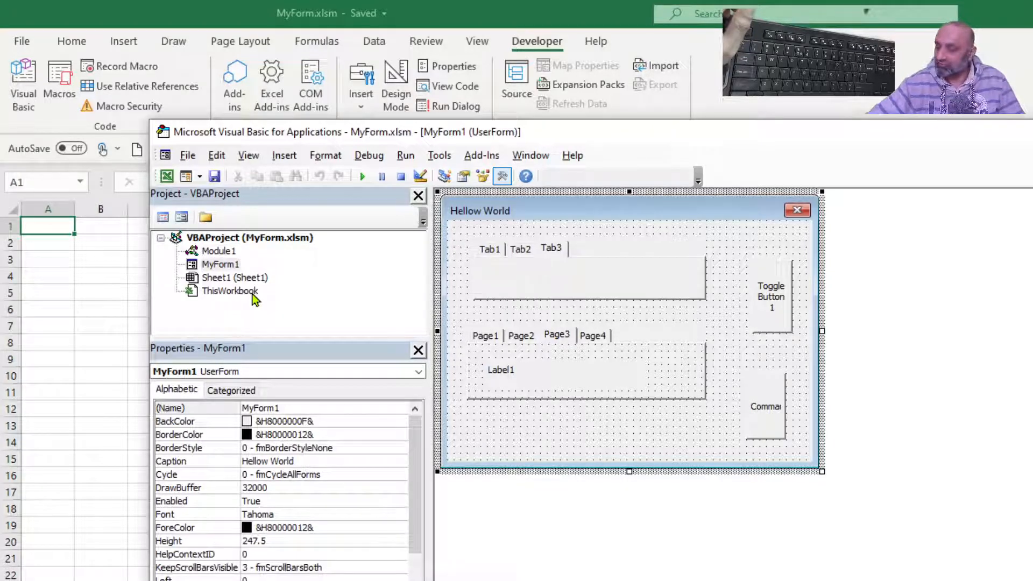
{"action": "double_click", "coordinate": [252, 294]}
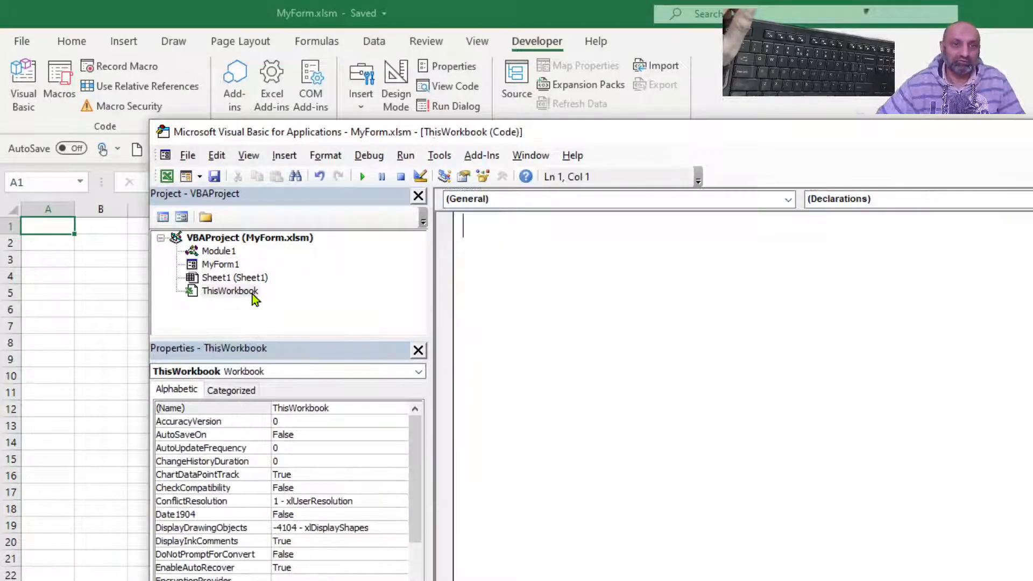
{"action": "left_click", "coordinate": [788, 199]}
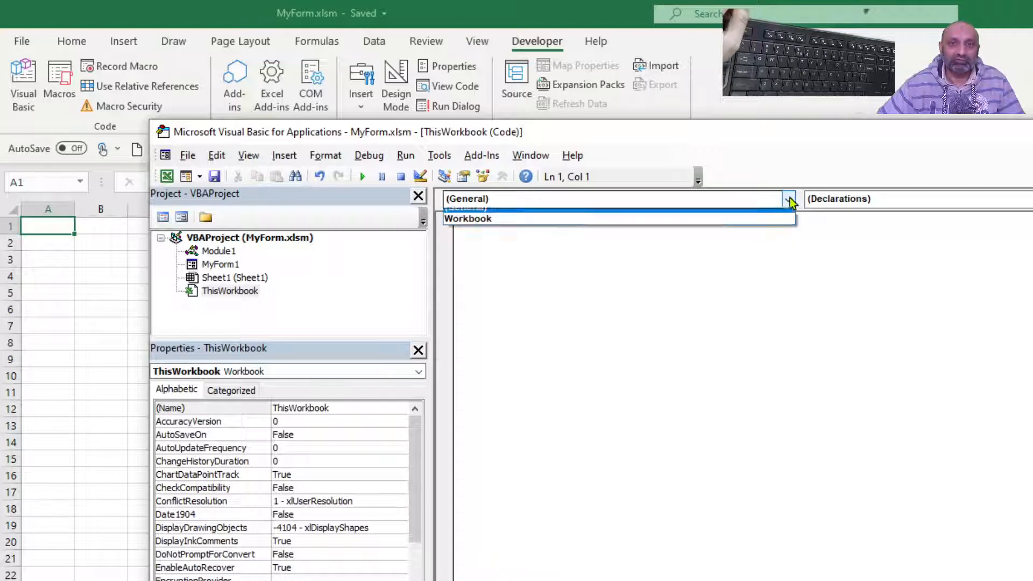
{"action": "left_click", "coordinate": [747, 231]}
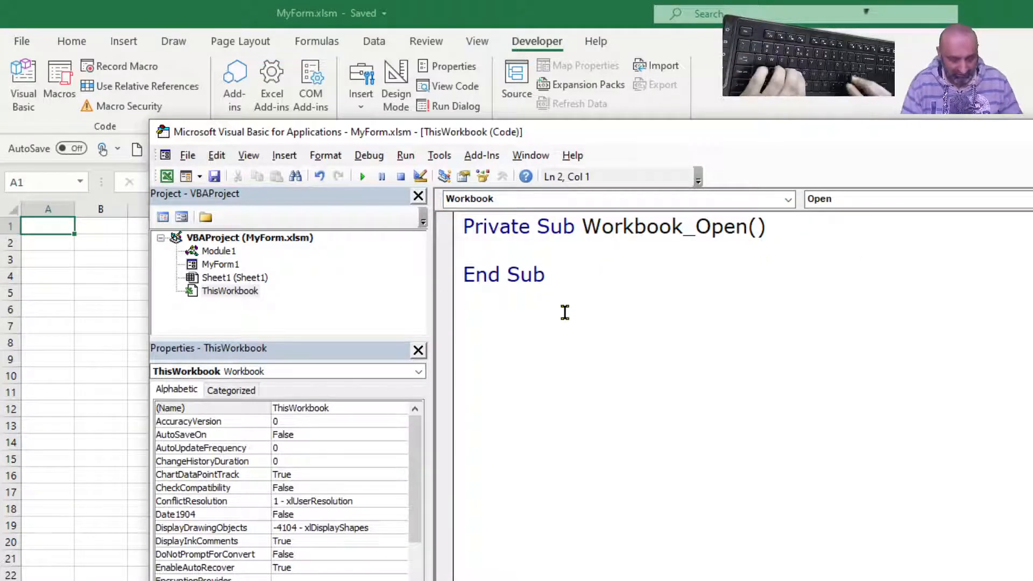
{"action": "type", "text": "M"}
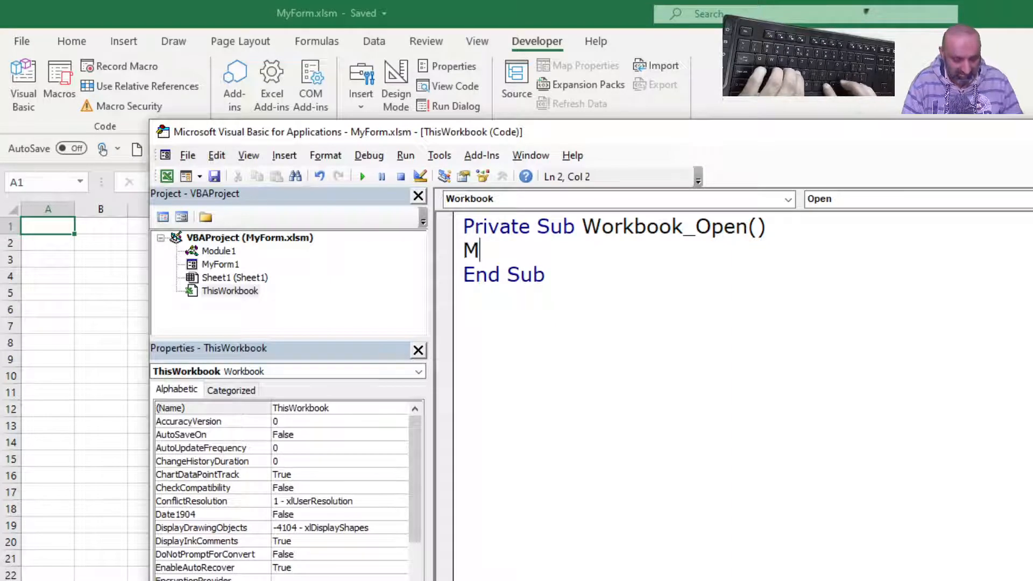
{"action": "type", "text": "yForm"}
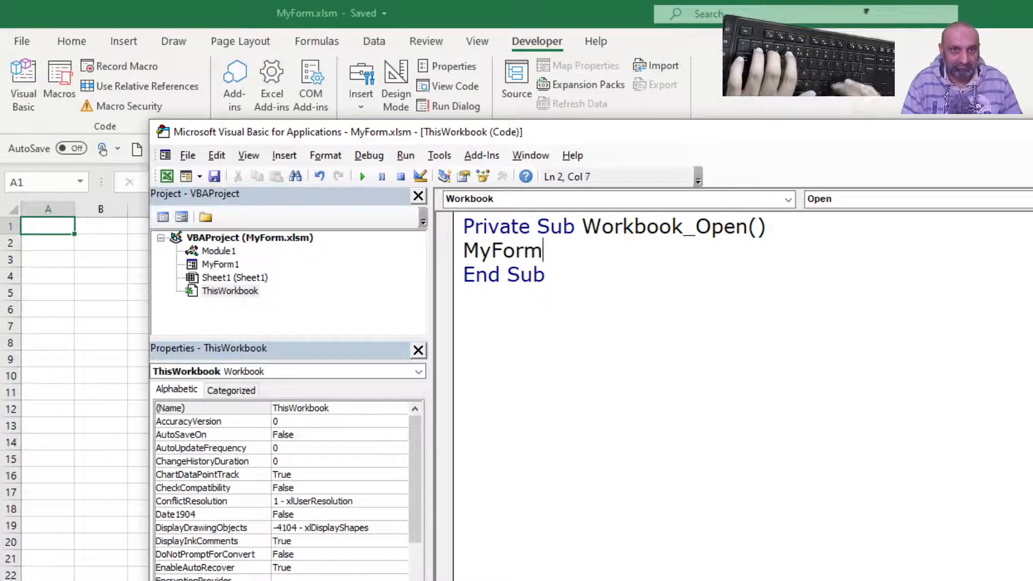
{"action": "type", "text": "1.Show"}
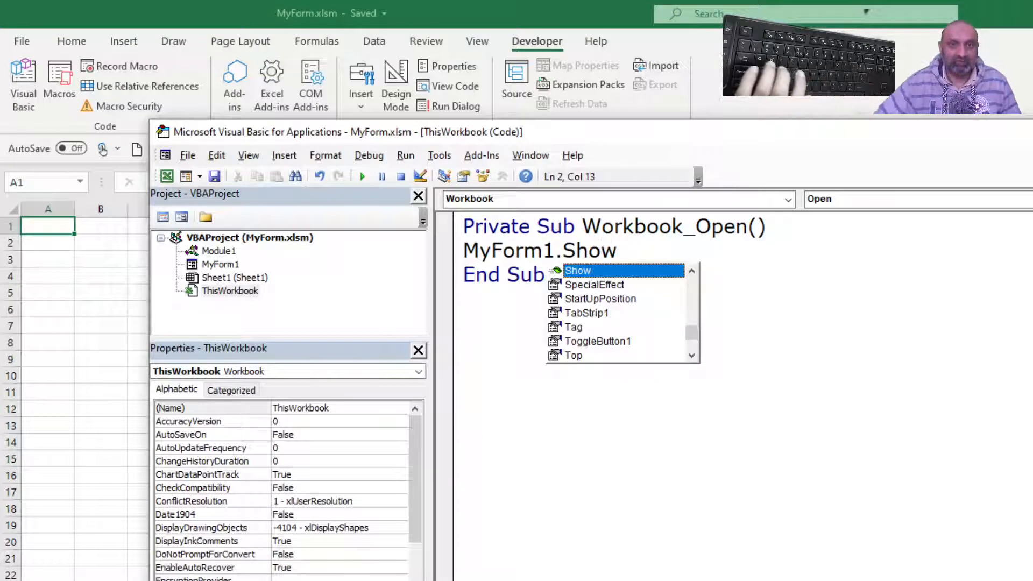
{"action": "key", "text": "Escape"}
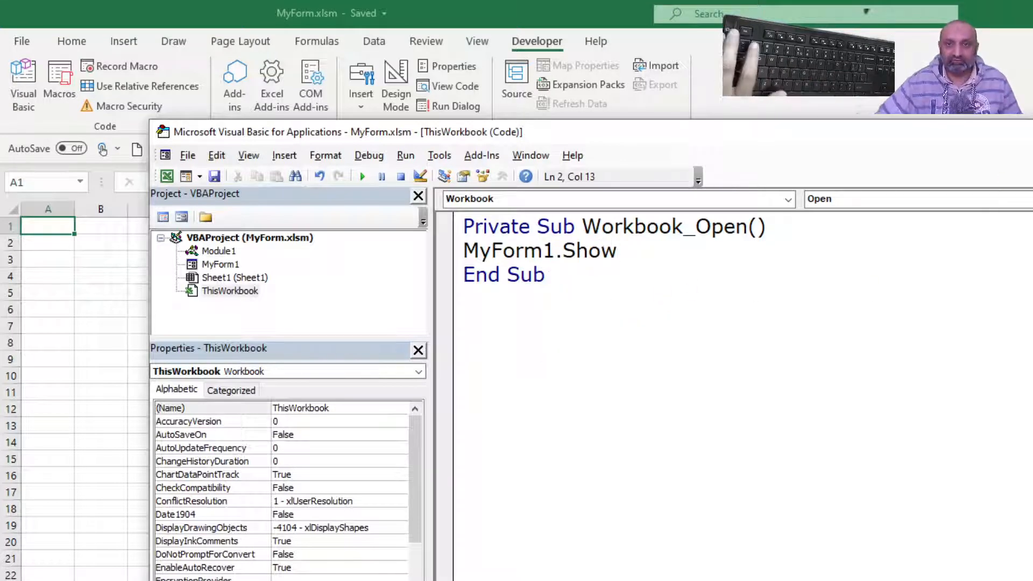
- Switch back to the Excel window, close the workbook, and reopen MyForm.xlsm from the recent files
{"action": "key", "text": "alt+F11"}
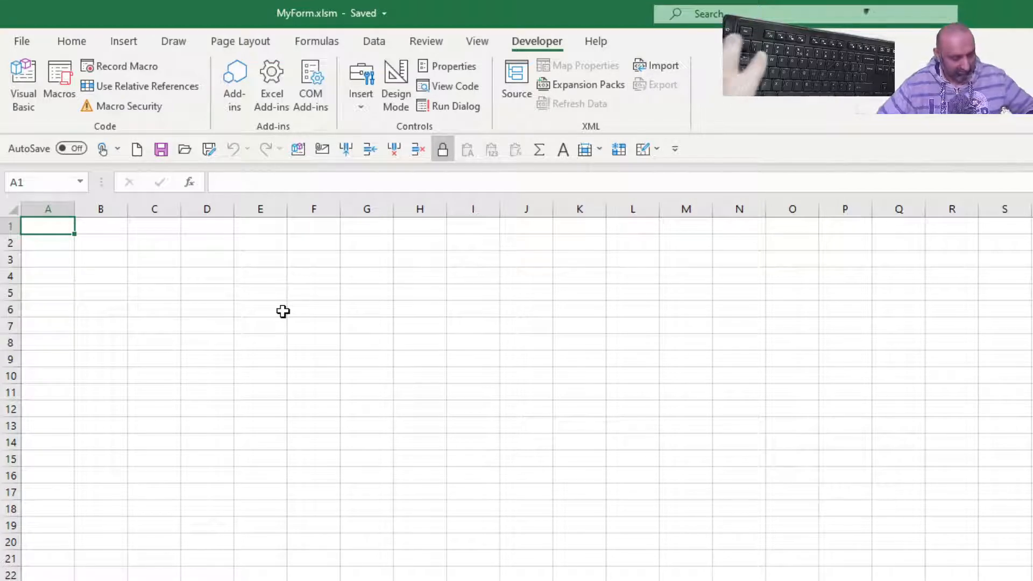
{"action": "key", "text": "ctrl+w"}
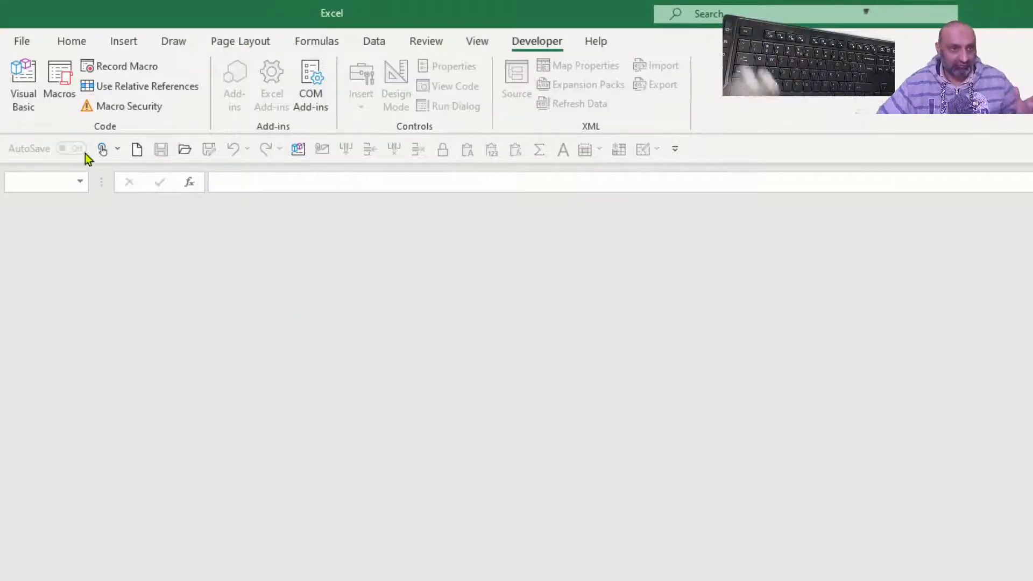
{"action": "left_click", "coordinate": [21, 41]}
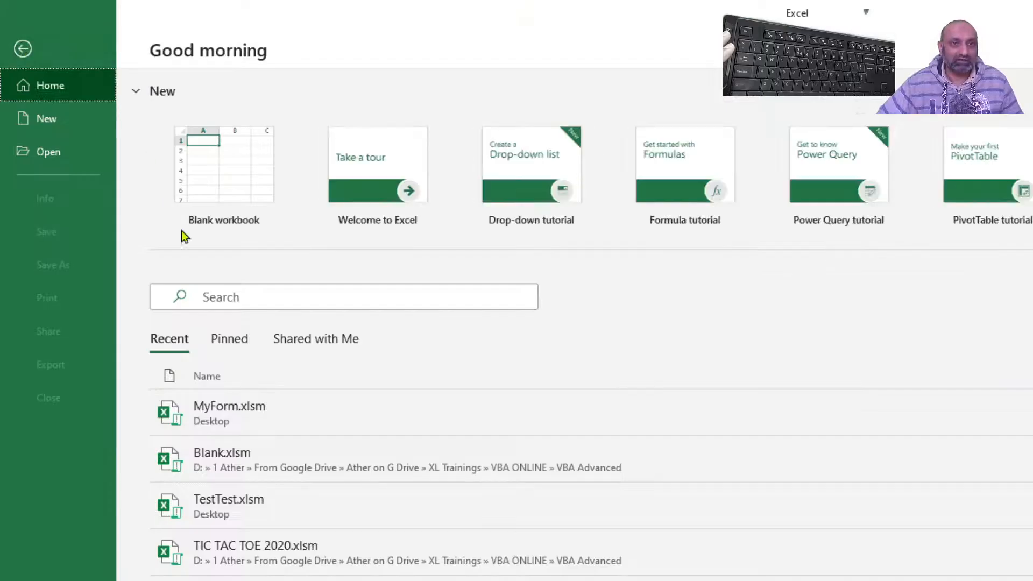
{"action": "left_click", "coordinate": [307, 427]}
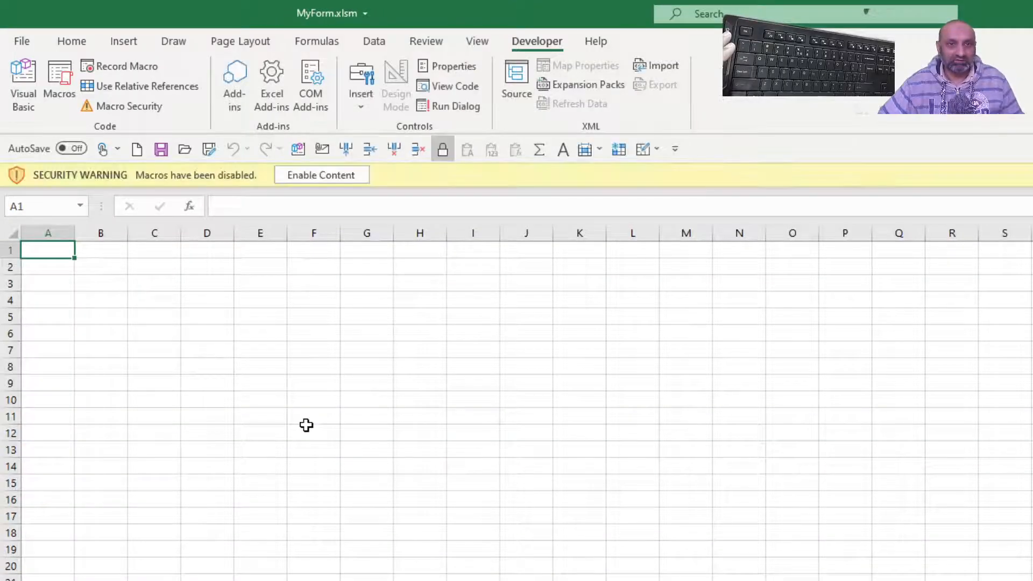
- Enable the workbook's macro content, move the Hellow World form aside on the sheet, and dismiss it
{"action": "left_click", "coordinate": [309, 173]}
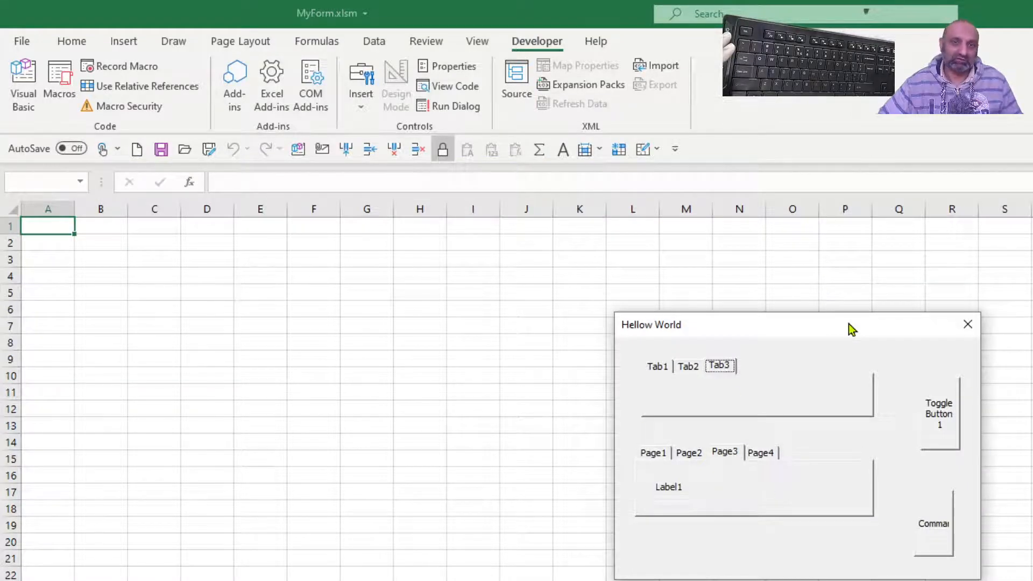
{"action": "left_click_drag", "start_coordinate": [848, 324], "coordinate": [926, 304]}
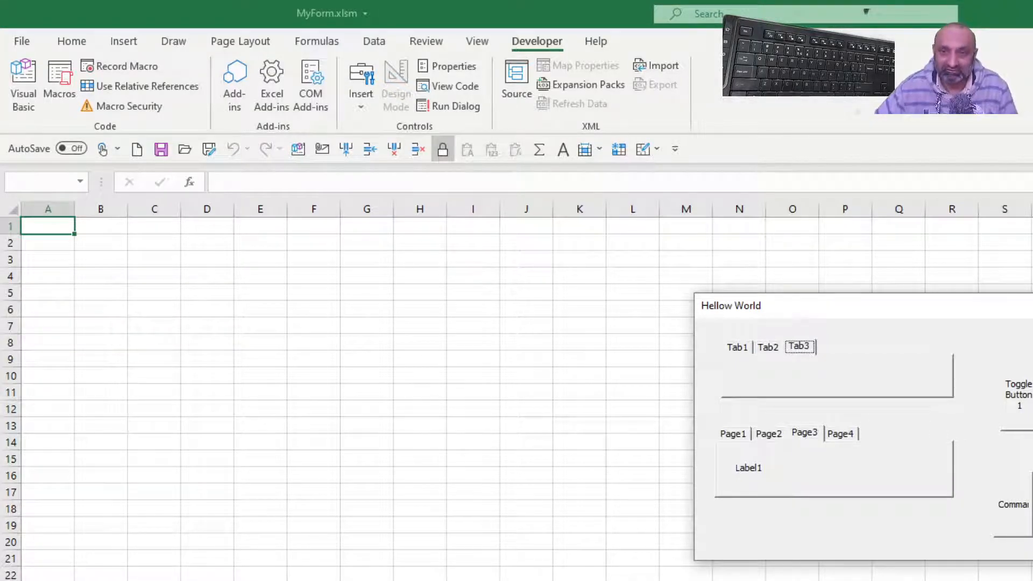
{"action": "left_click", "coordinate": [1014, 504]}
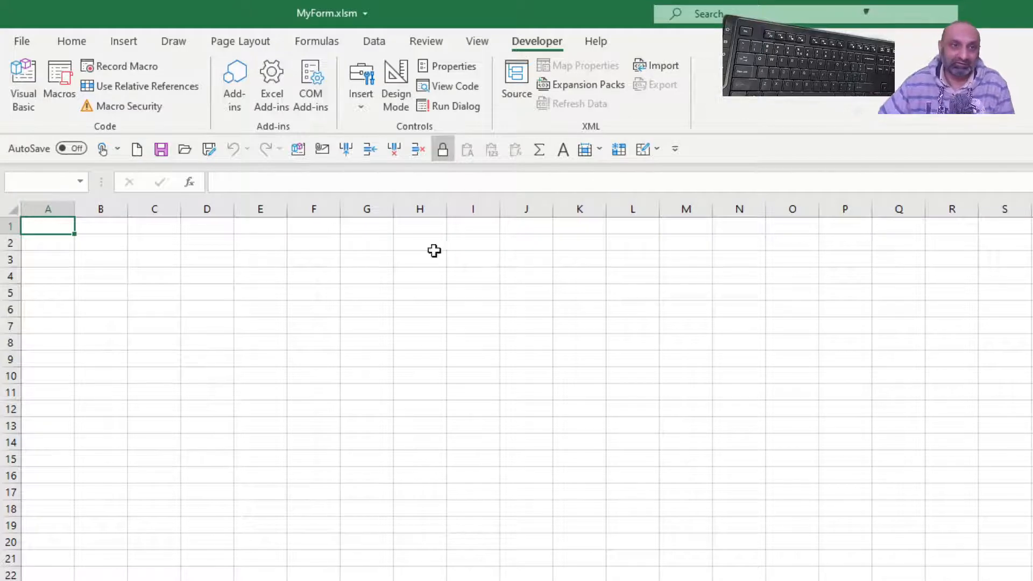
- Return to Module1 in the VBA editor and add the line MyForm1.Hide before End Sub in vtEst
{"action": "left_click", "coordinate": [23, 85]}
{"action": "left_click", "coordinate": [570, 316]}
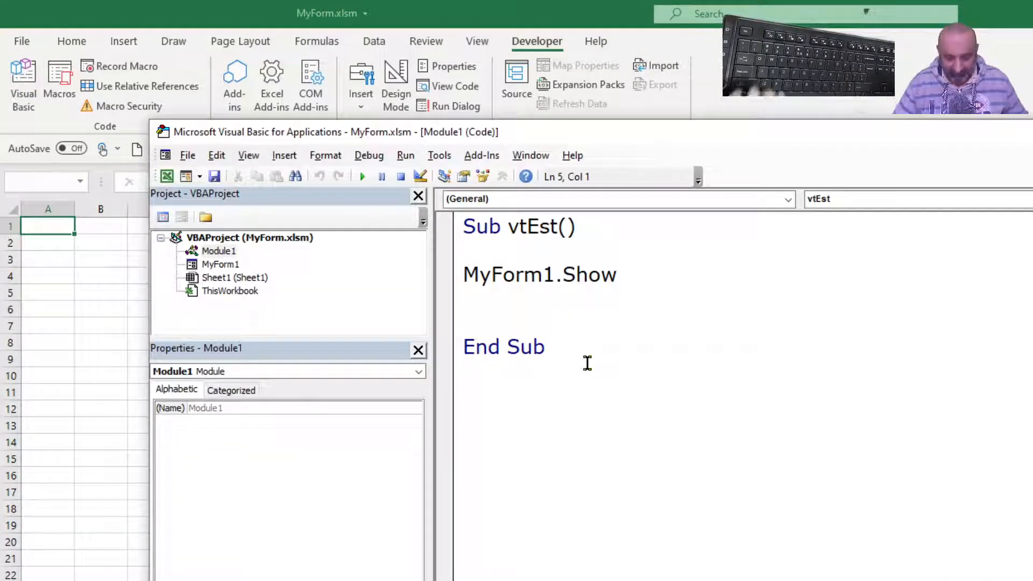
{"action": "type", "text": "M"}
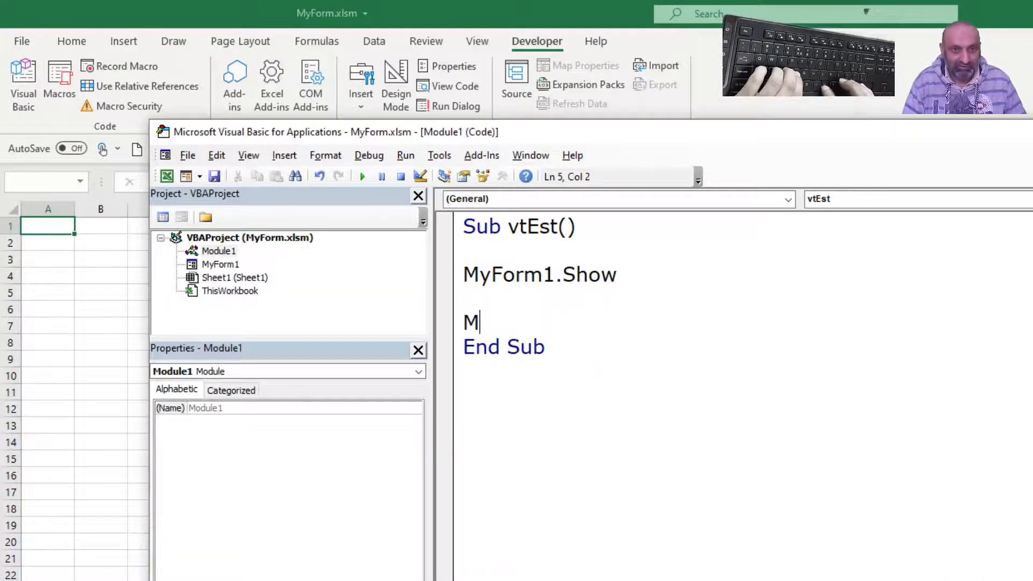
{"action": "type", "text": "yForm"}
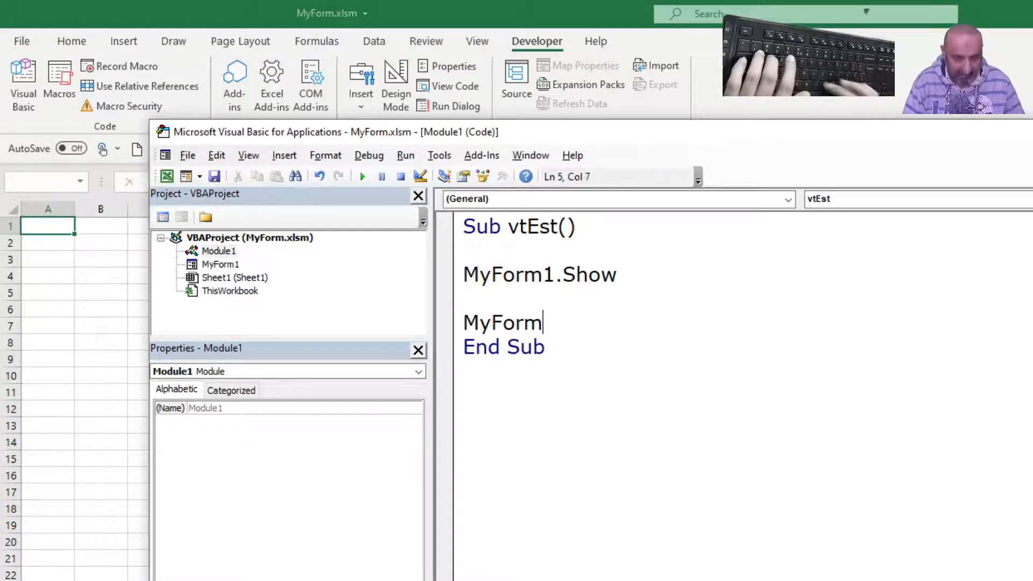
{"action": "type", "text": "1.h"}
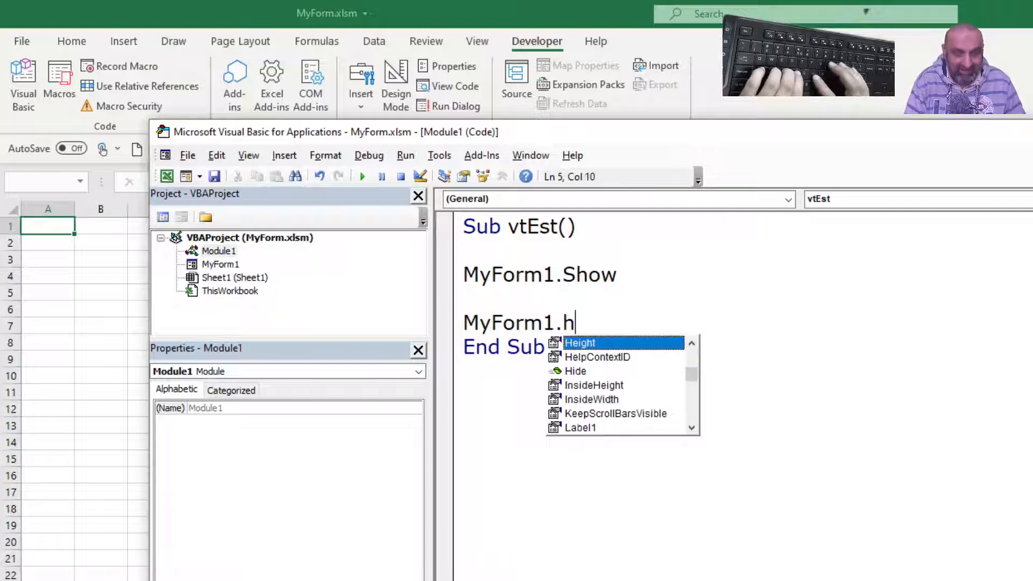
{"action": "type", "text": "ide"}
{"action": "key", "text": "Tab"}
{"action": "left_click", "coordinate": [587, 363]}
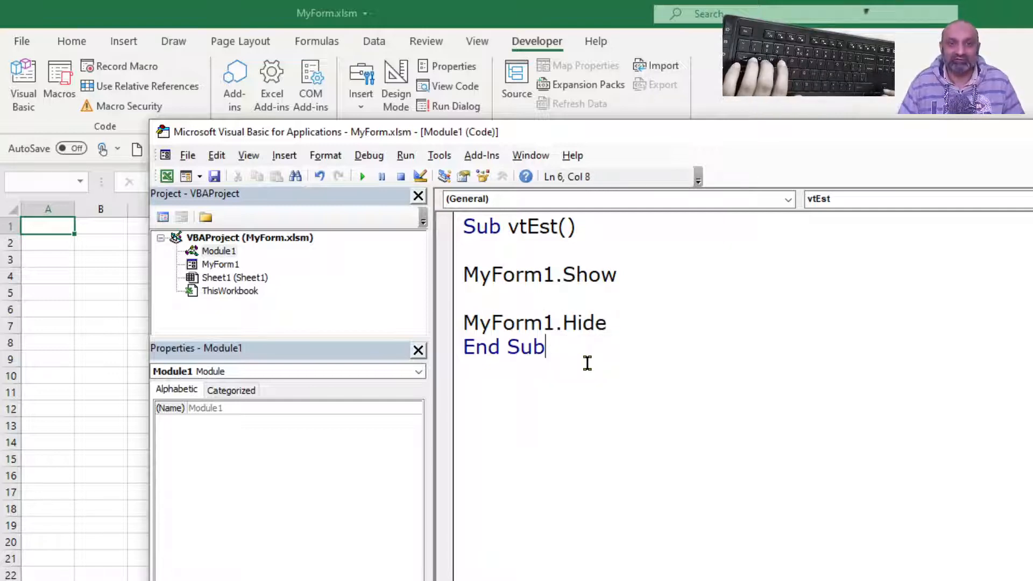